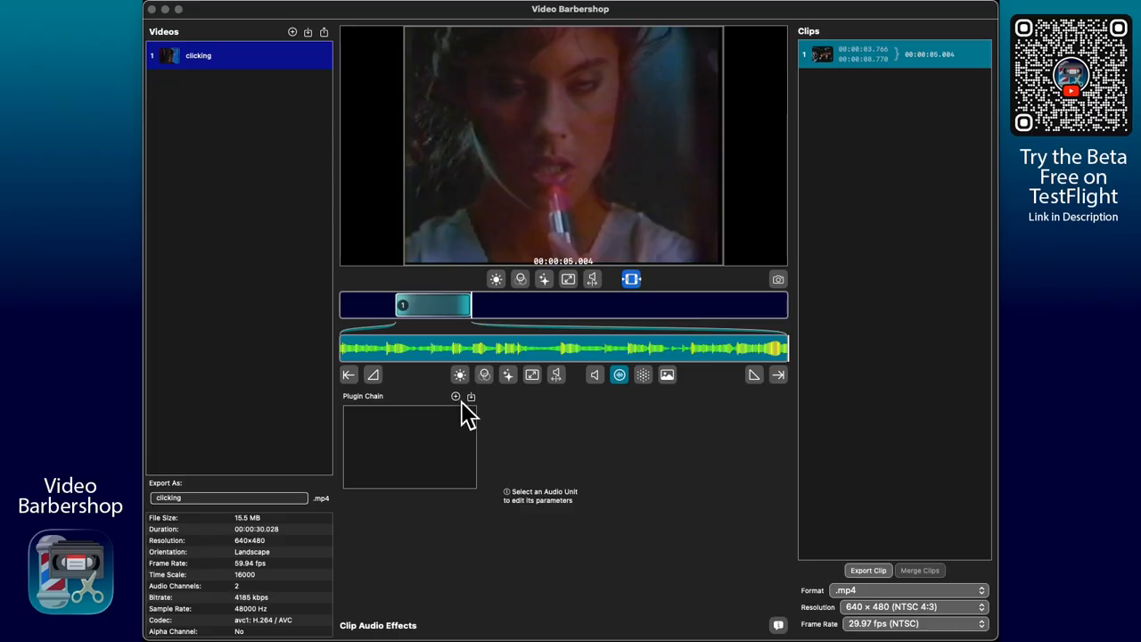
Step: Add the AUGraphicEQ and AUHipass audio units to the clip's plugin chain
left_click(458, 398)
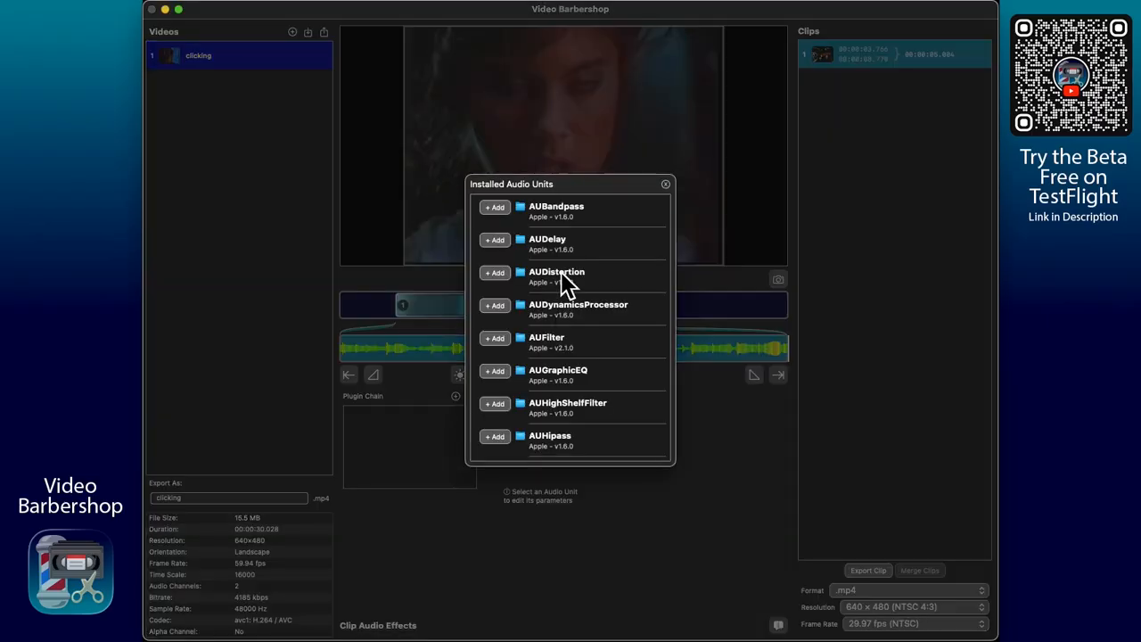
scroll(588, 255, "down", 4)
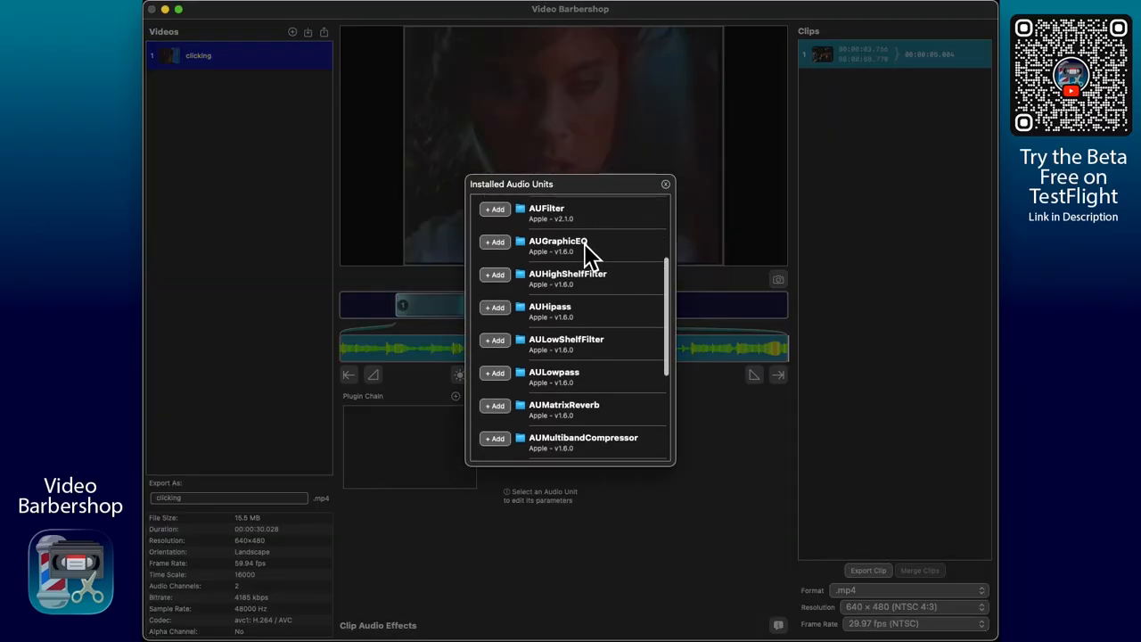
scroll(589, 254, "down", 2)
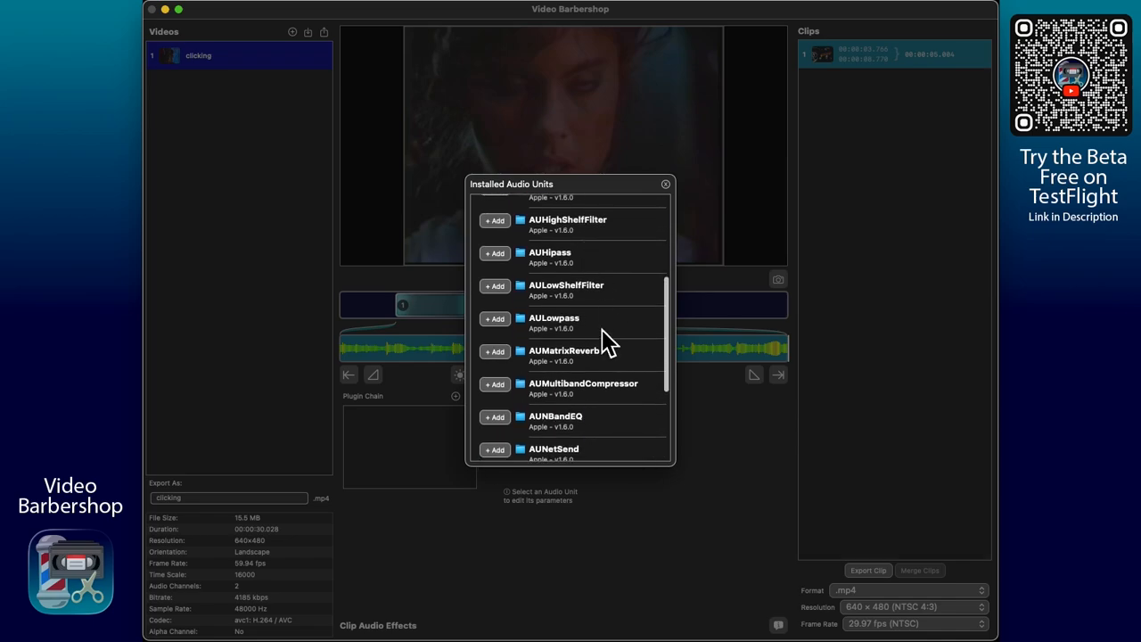
scroll(589, 267, "up", 3)
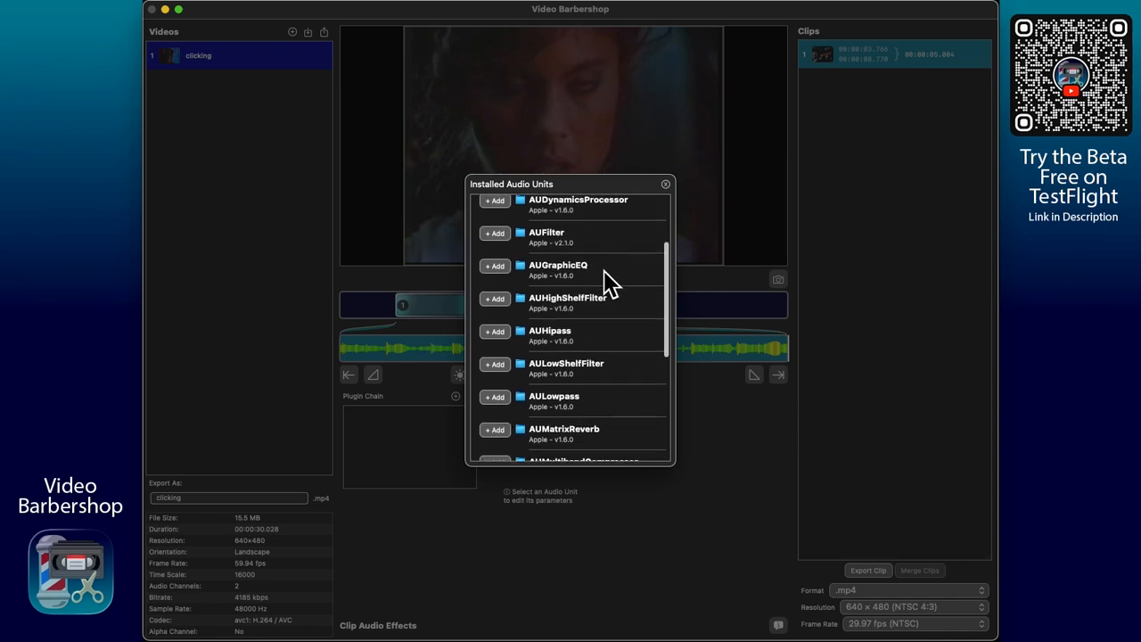
scroll(613, 286, "up", 3)
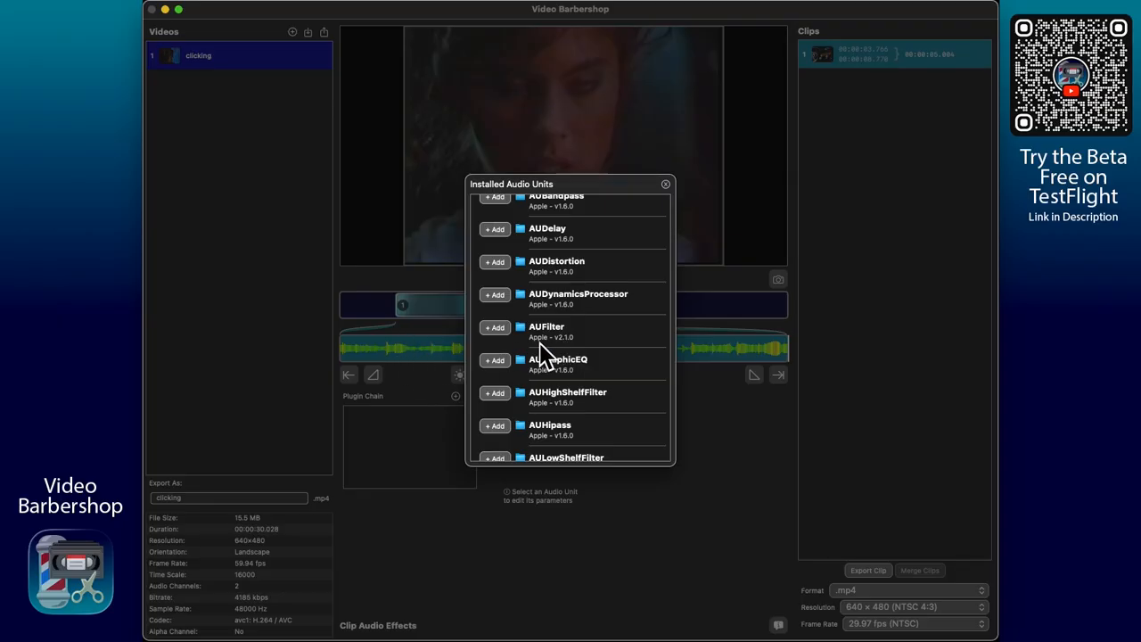
scroll(554, 341, "up", 1)
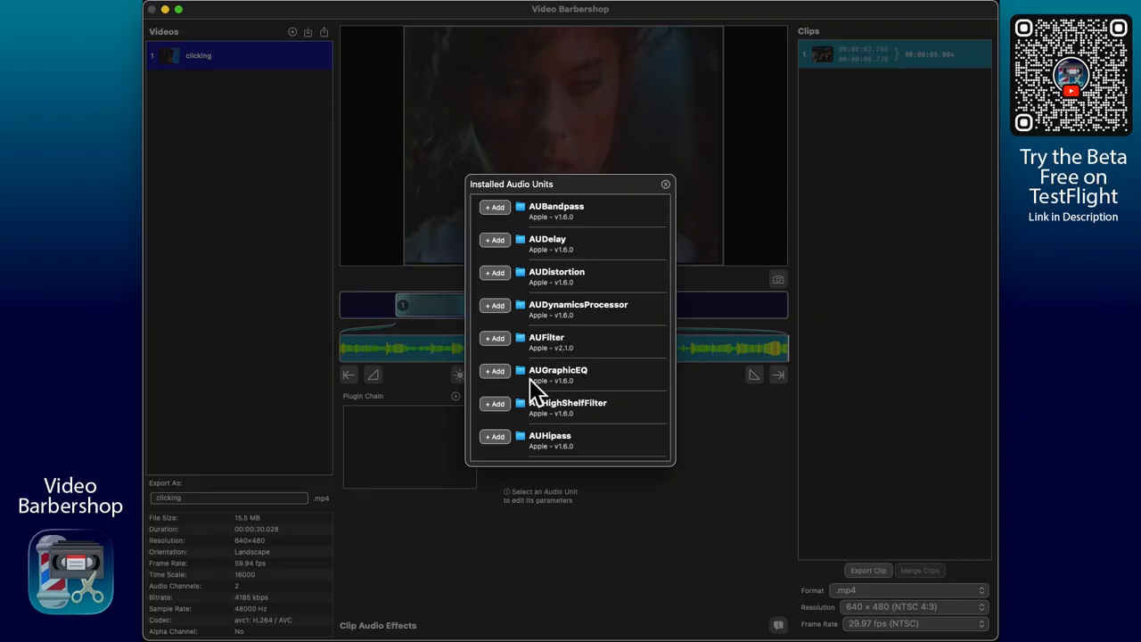
left_click(495, 371)
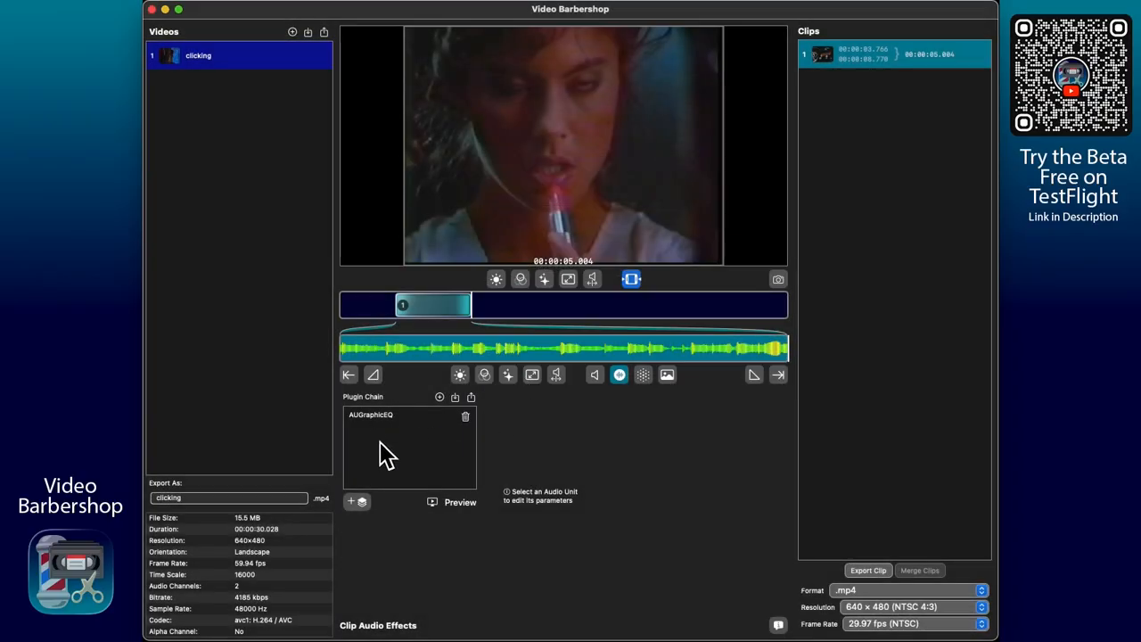
left_click(440, 397)
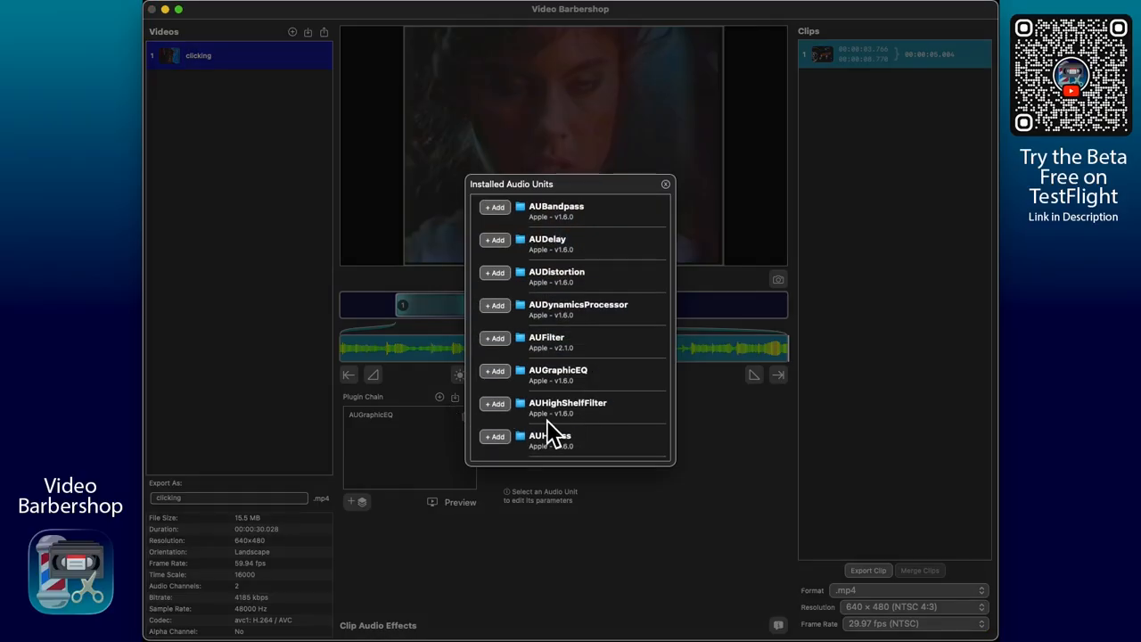
left_click(495, 436)
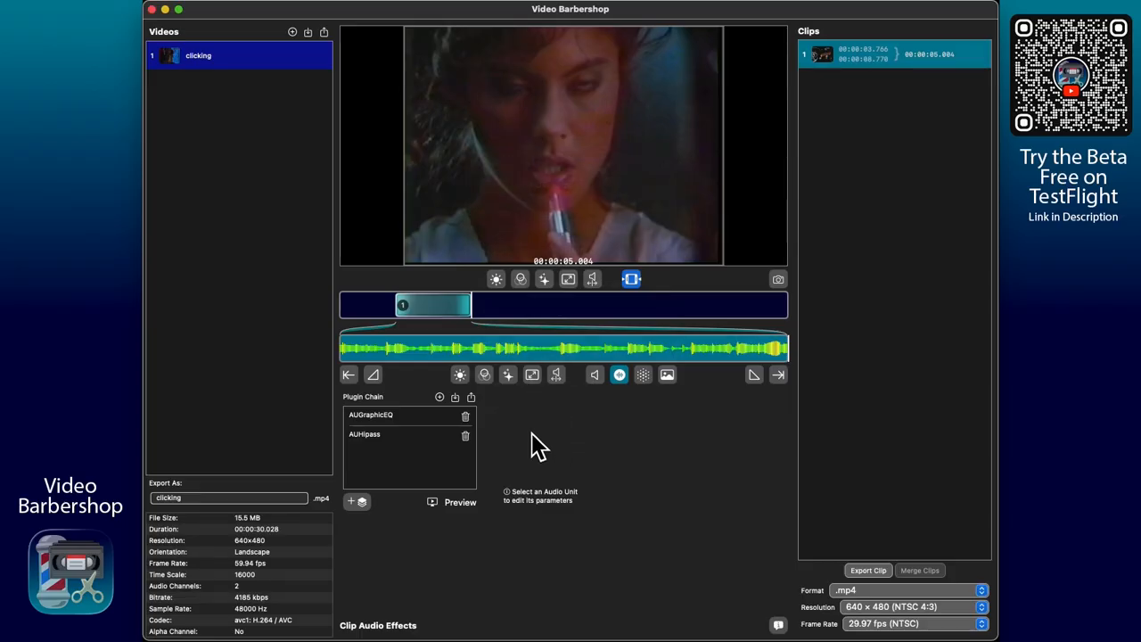
Step: Look over the adjustable parameters of AUGraphicEQ and AUHipass in the plugin chain
left_click(403, 416)
scroll(553, 459, "down", 10)
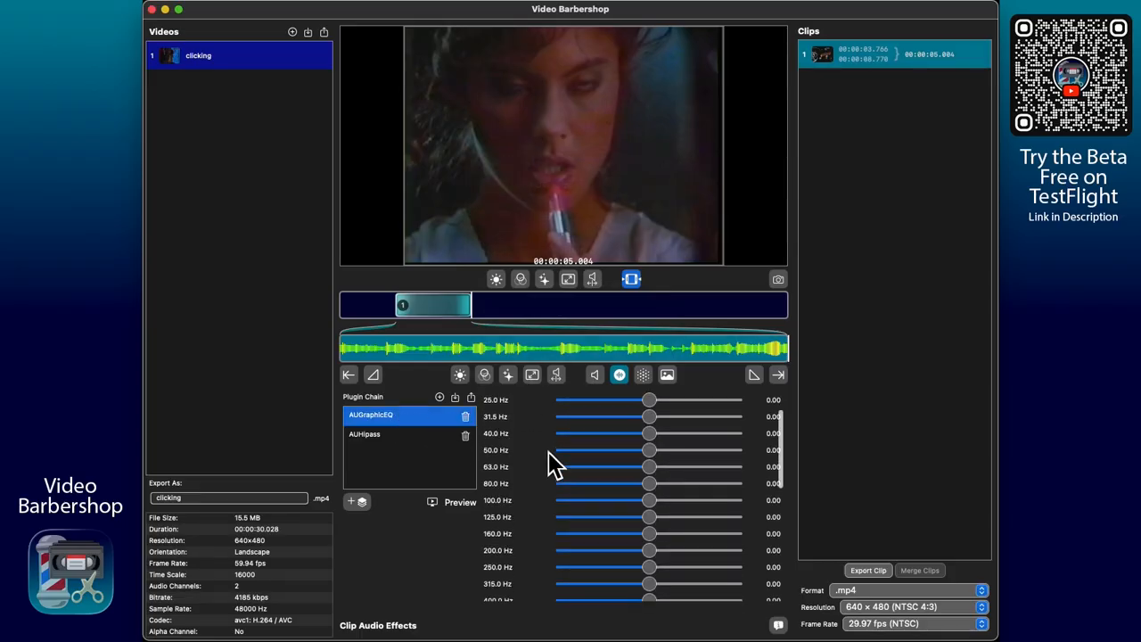
scroll(553, 464, "up", 10)
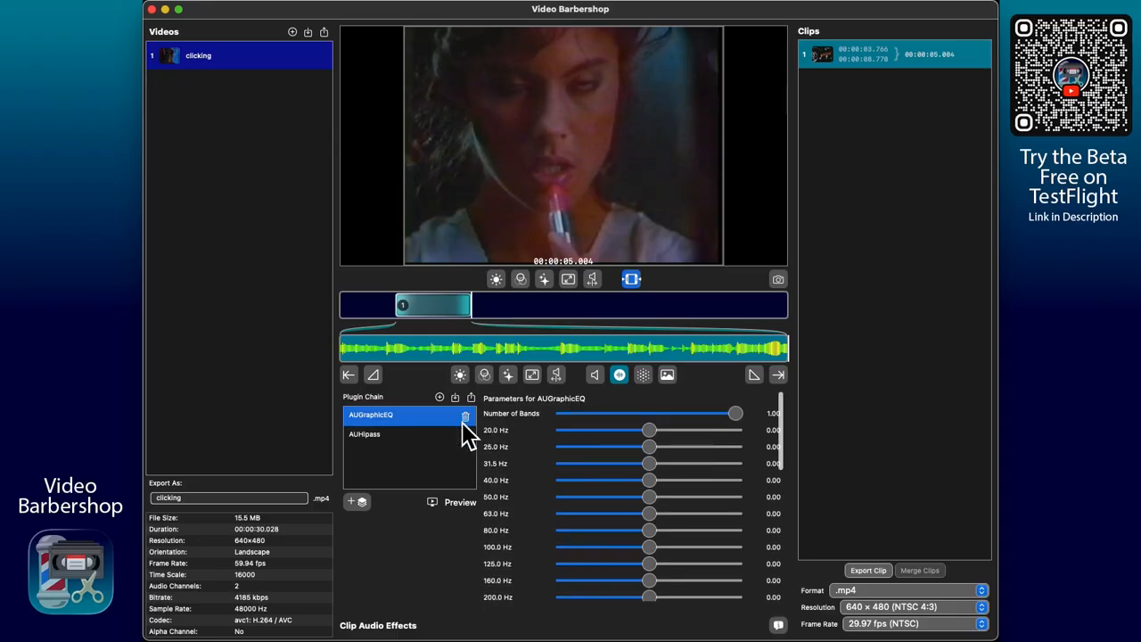
left_click(393, 437)
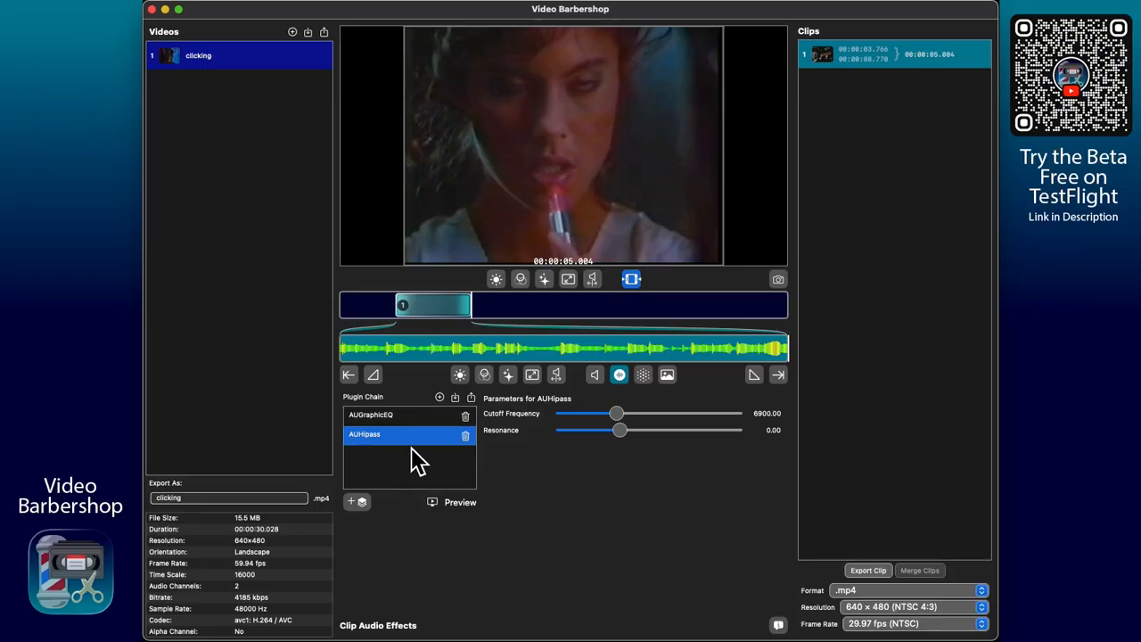
Step: Empty the plugin chain and load the saved chain CleanAudio.vbsauc from the TEST folder
left_click(465, 417)
left_click(465, 418)
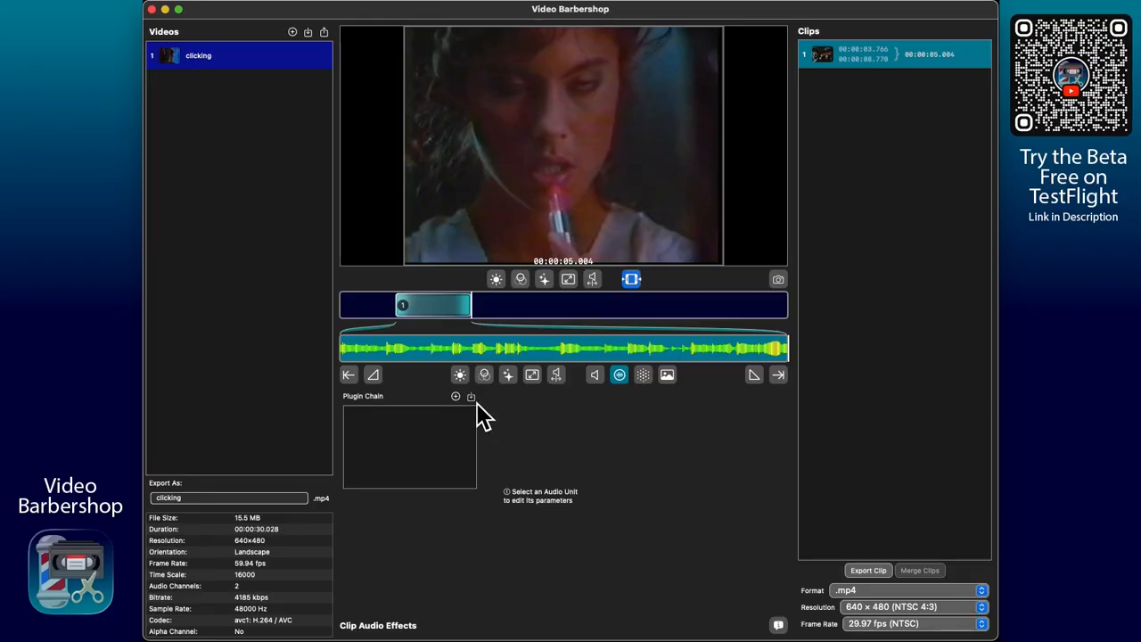
left_click(472, 397)
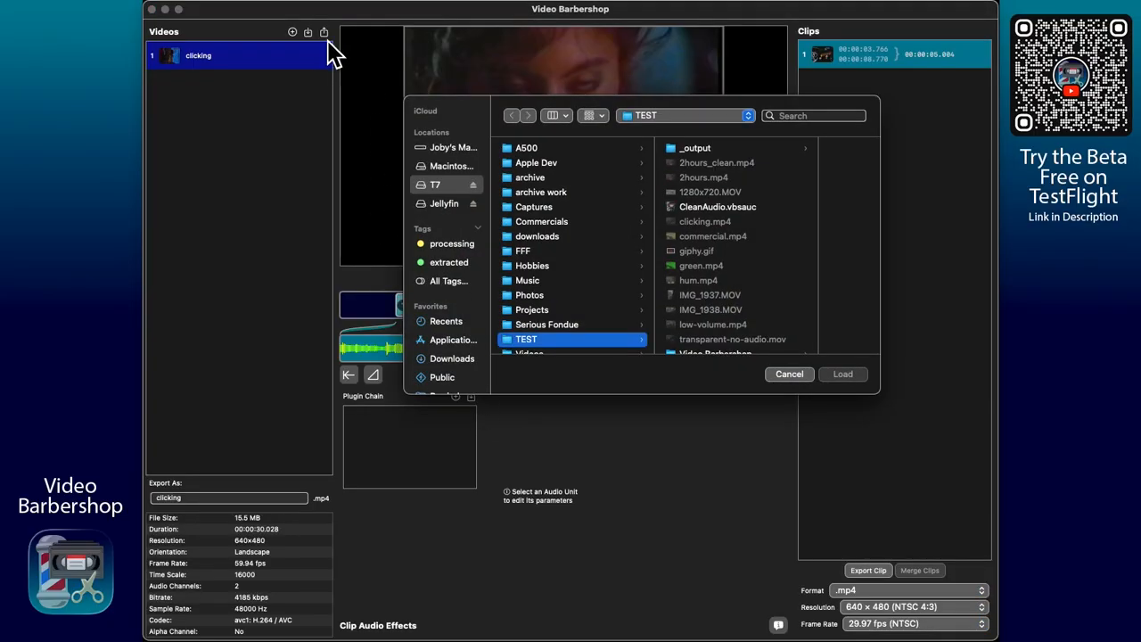
left_click(718, 209)
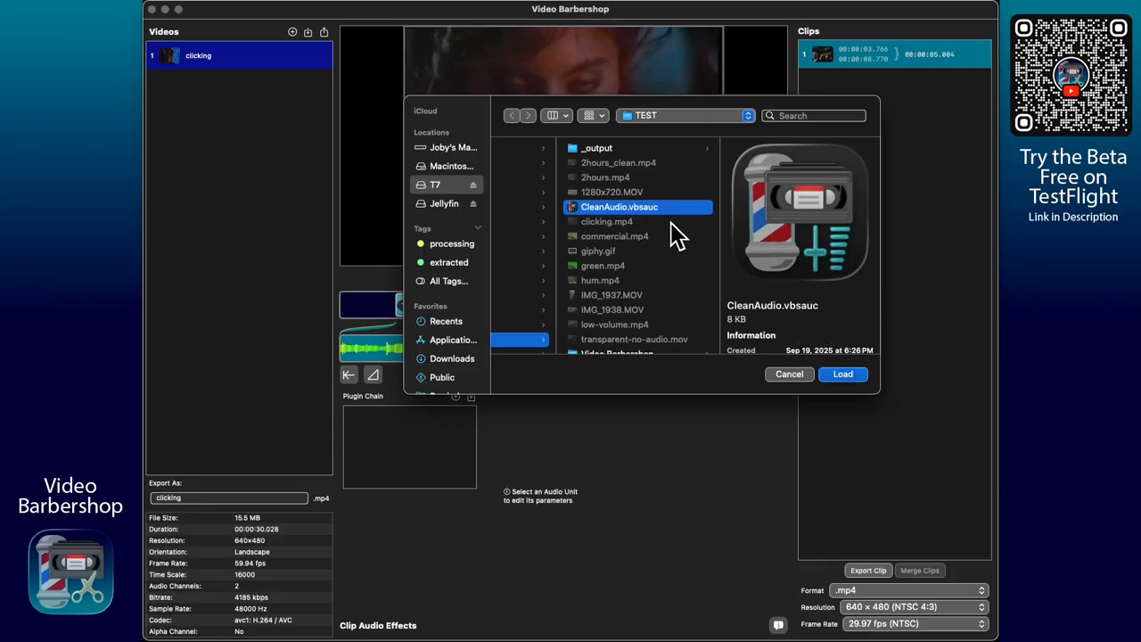
left_click(844, 375)
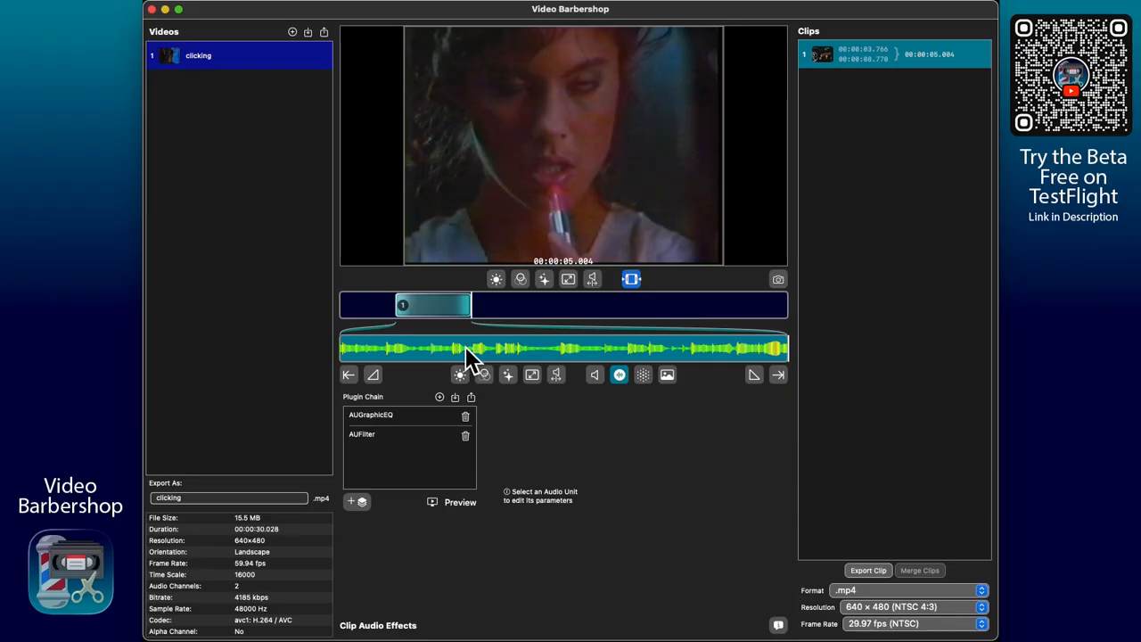
Step: Play the clip from its beginning to hear the original audio
left_click_drag(465, 346, 327, 352)
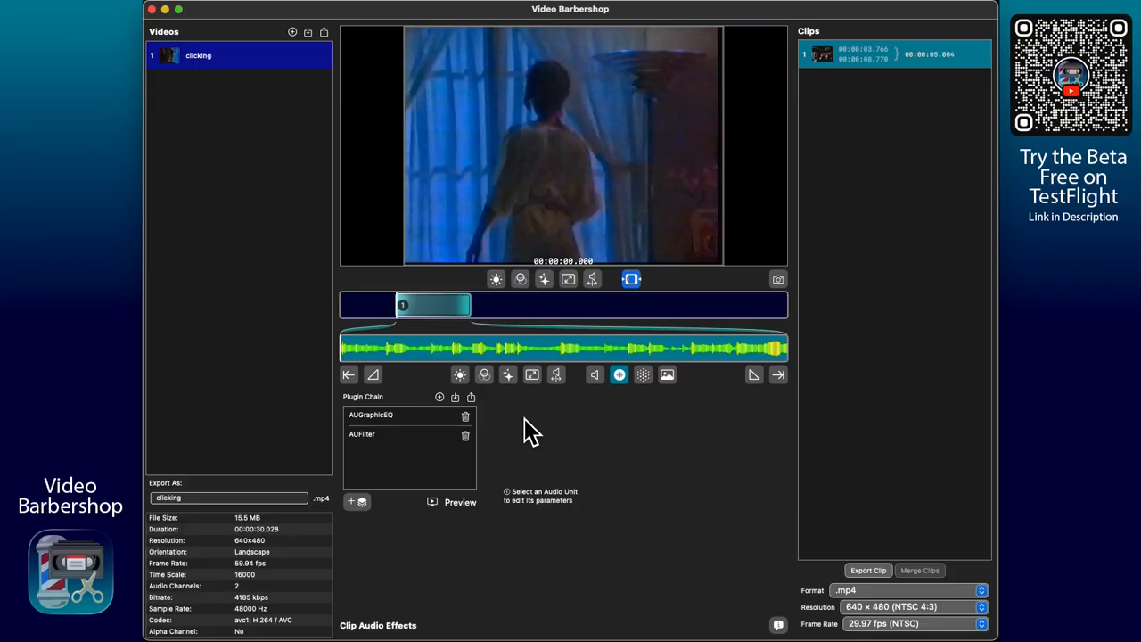
key("space")
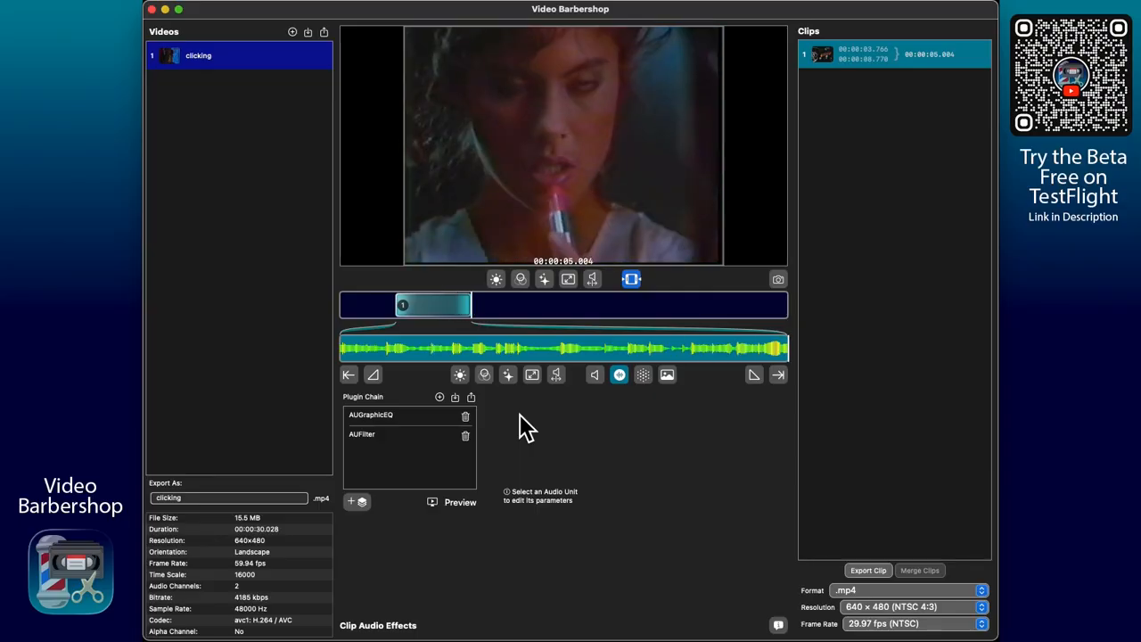
Step: Examine the loaded AUGraphicEQ and AUFilter settings, and preview the clip with the full plugin chain applied
left_click(417, 417)
scroll(539, 468, "down", 5)
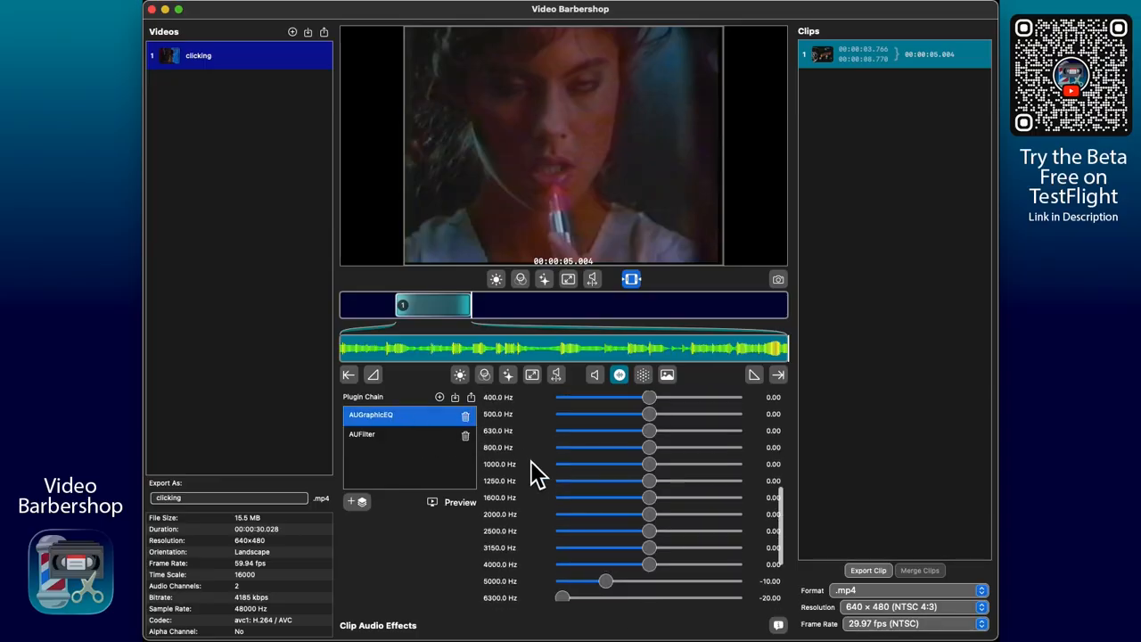
scroll(535, 472, "down", 3)
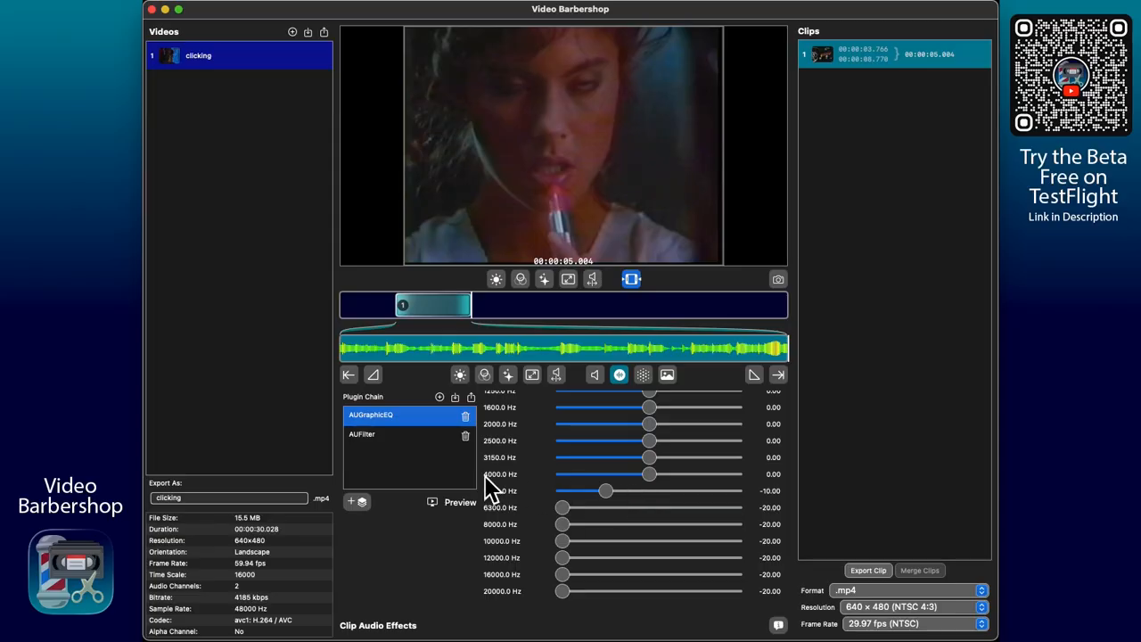
left_click(397, 436)
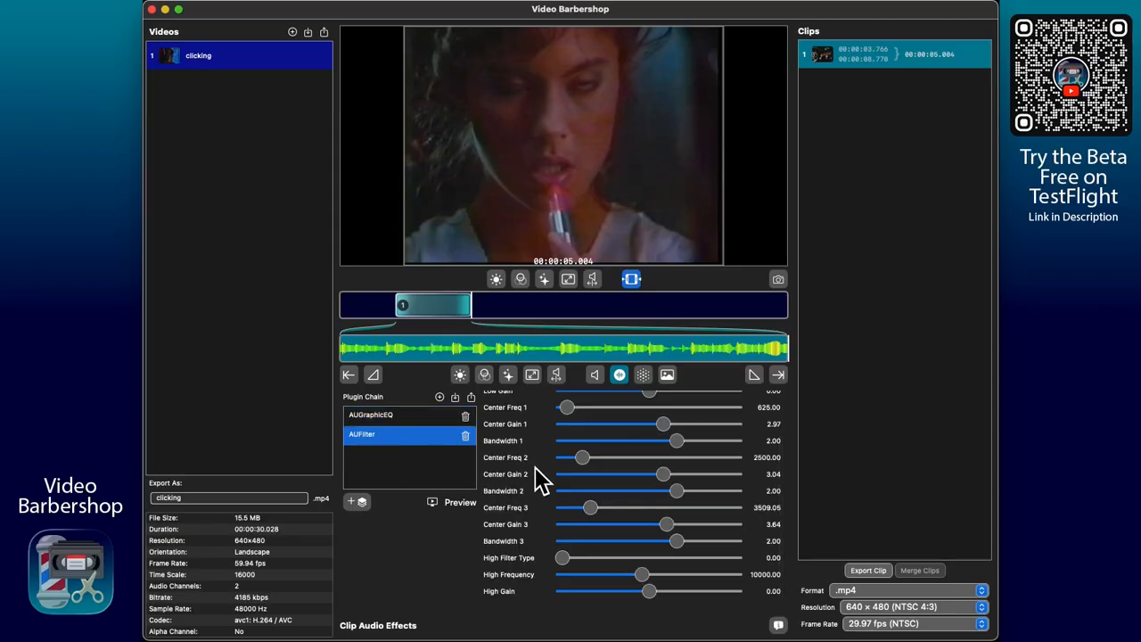
scroll(711, 496, "up", 3)
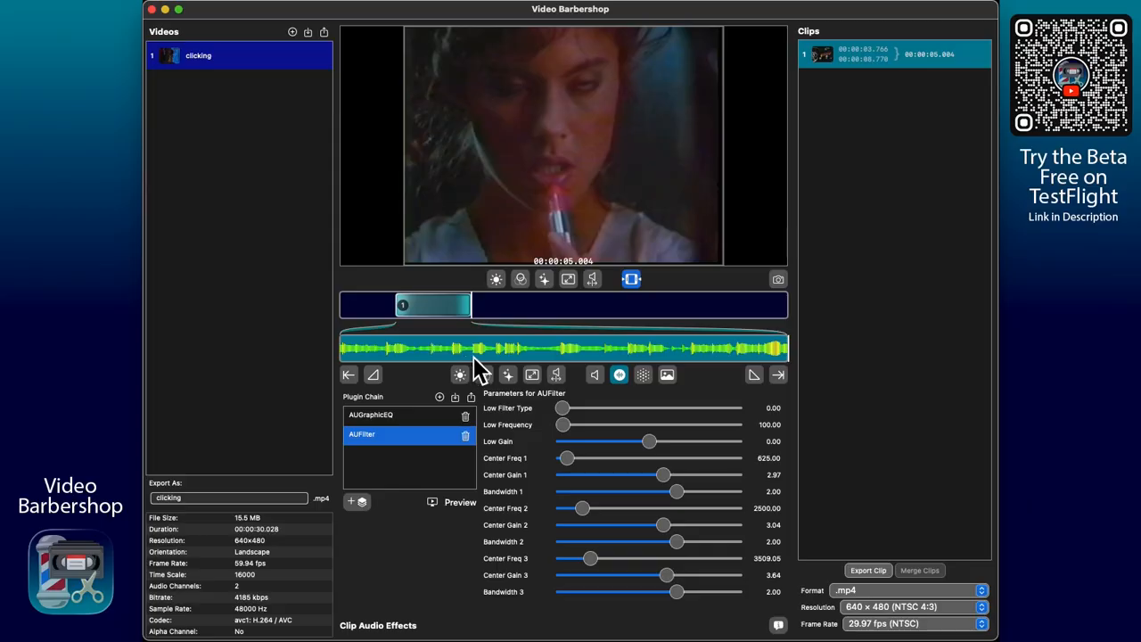
left_click(437, 506)
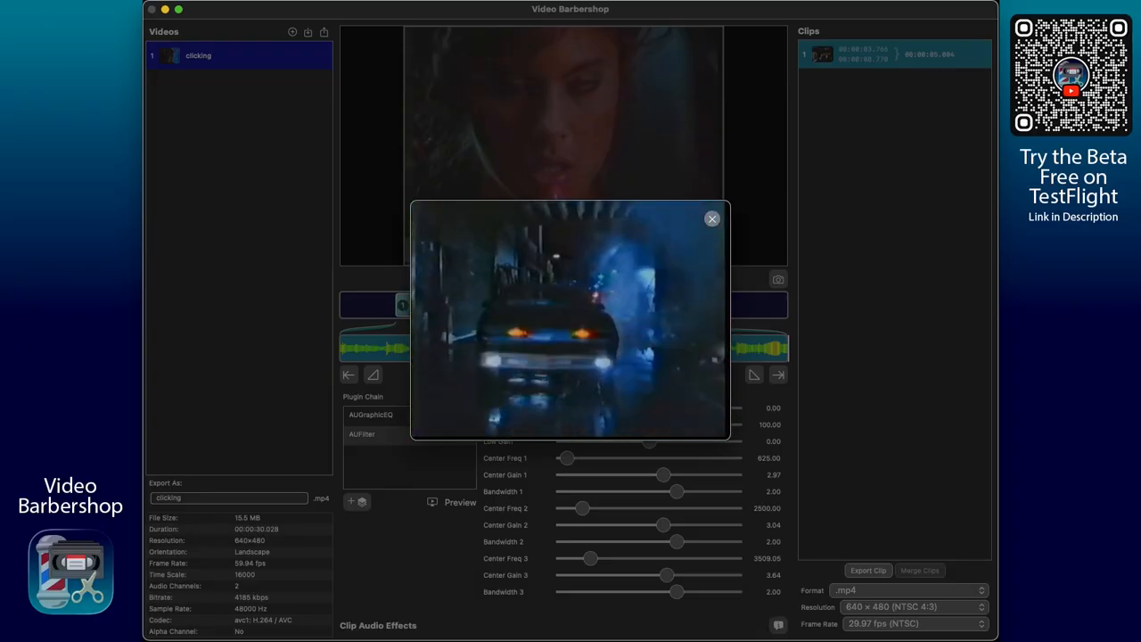
left_click(714, 220)
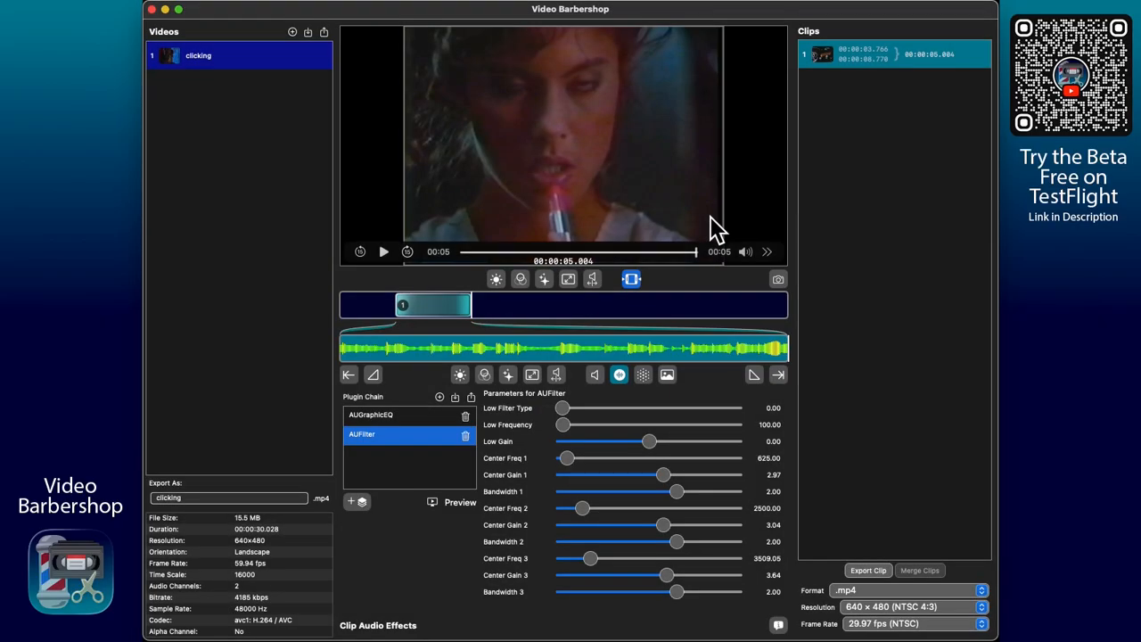
Step: Remove AUFilter from the plugin chain and preview the clip with only AUGraphicEQ applied
left_click(465, 436)
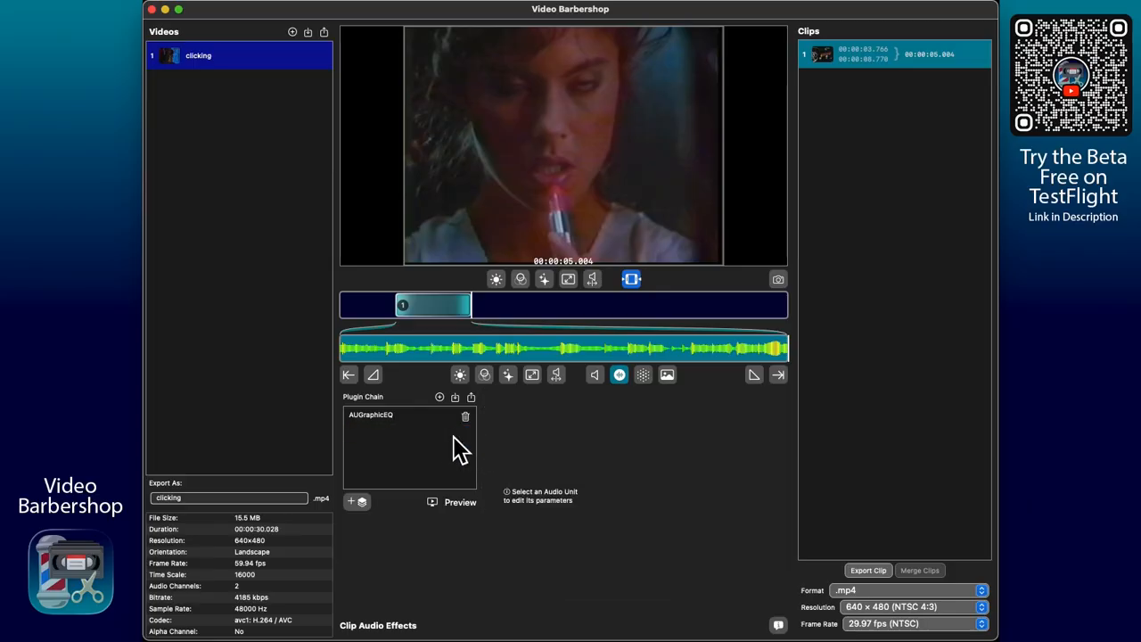
left_click(446, 421)
scroll(557, 513, "down", 5)
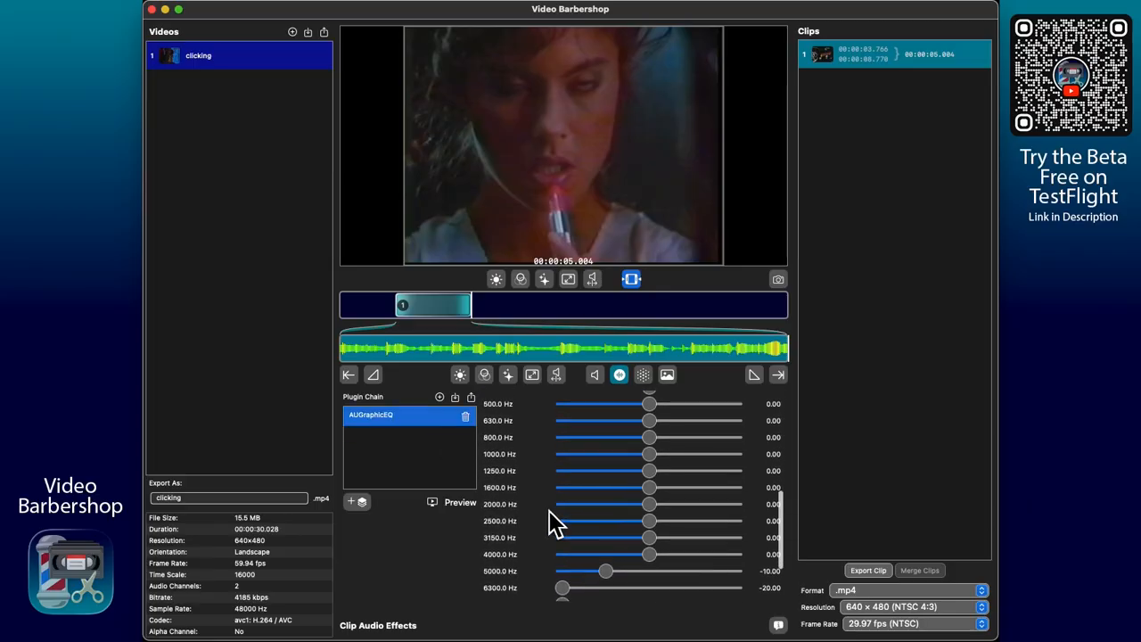
scroll(553, 522, "down", 3)
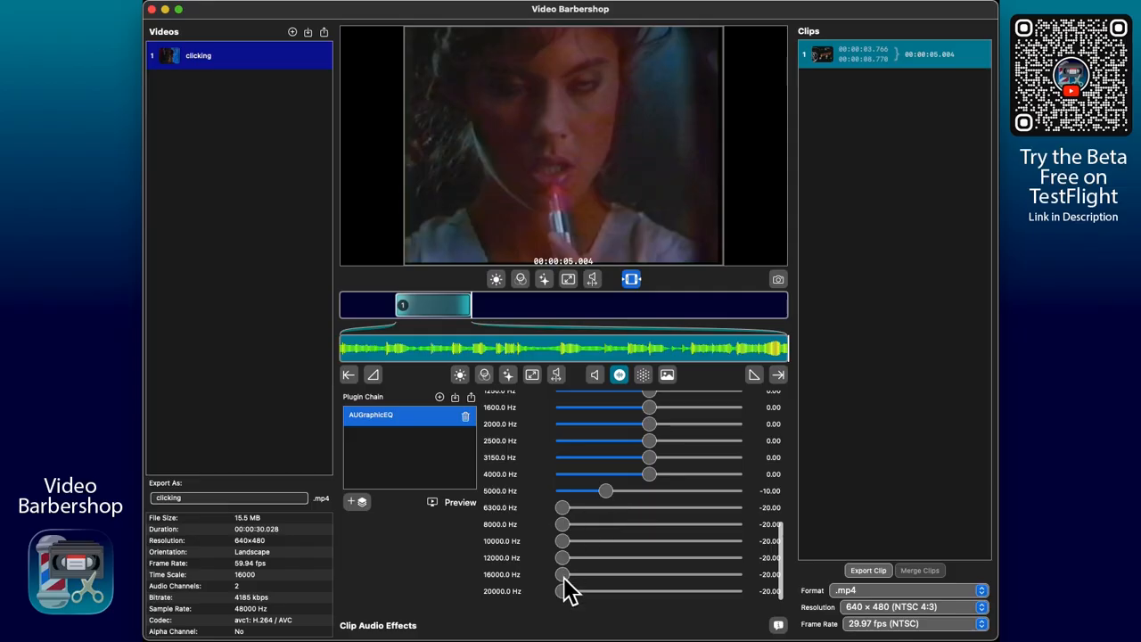
left_click(437, 504)
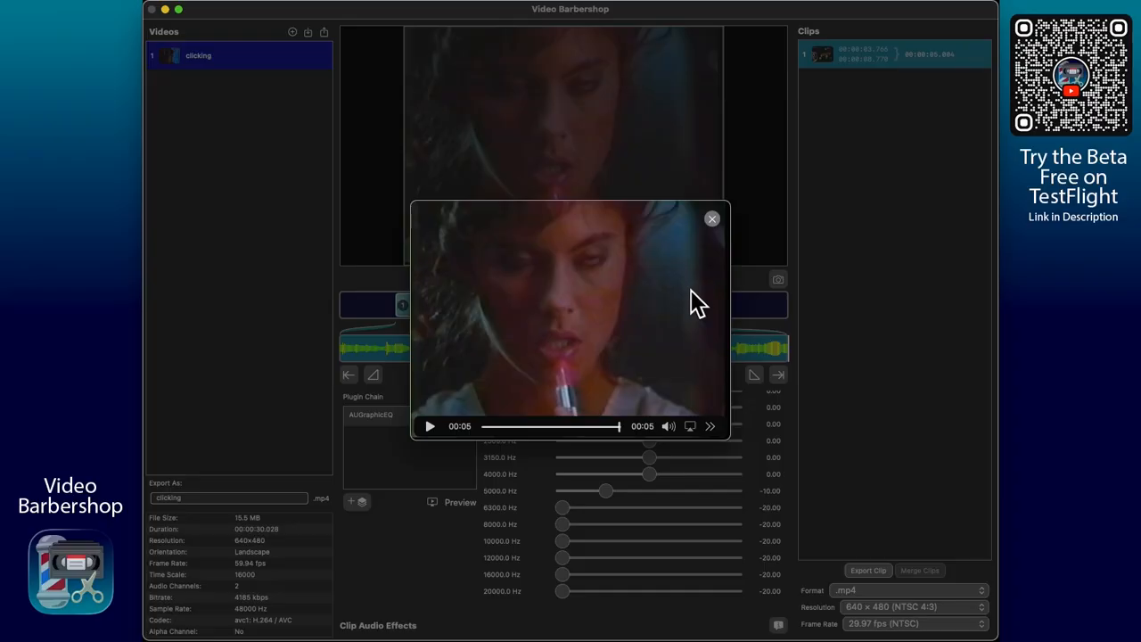
left_click(714, 220)
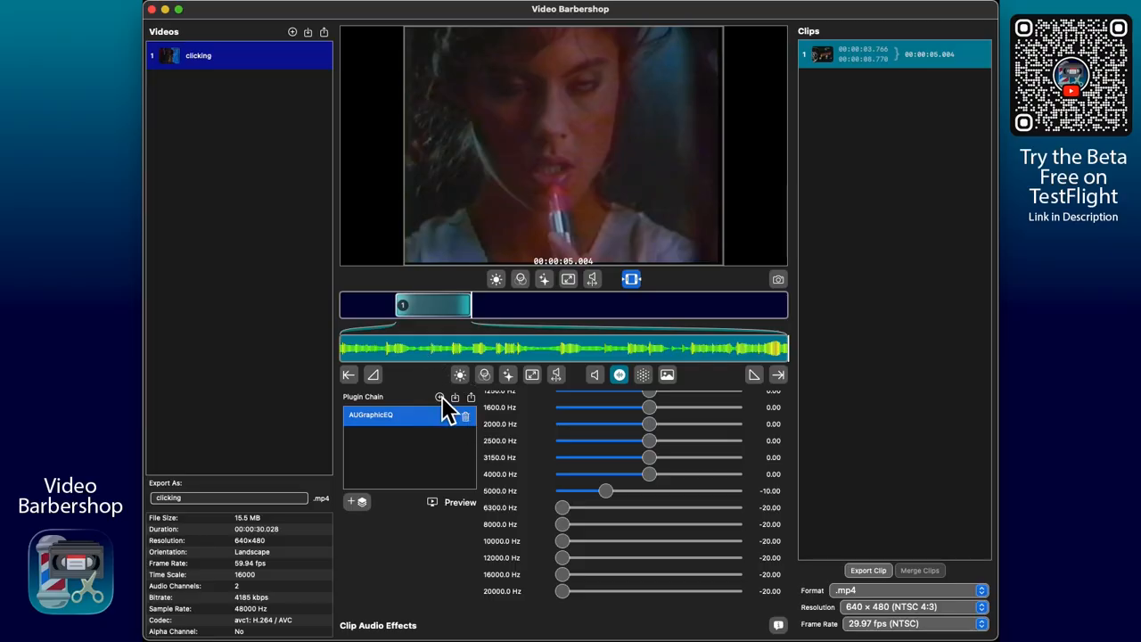
Step: Replay the original clip from its start and compare it with the AUGraphicEQ-only preview
left_click_drag(422, 359, 314, 351)
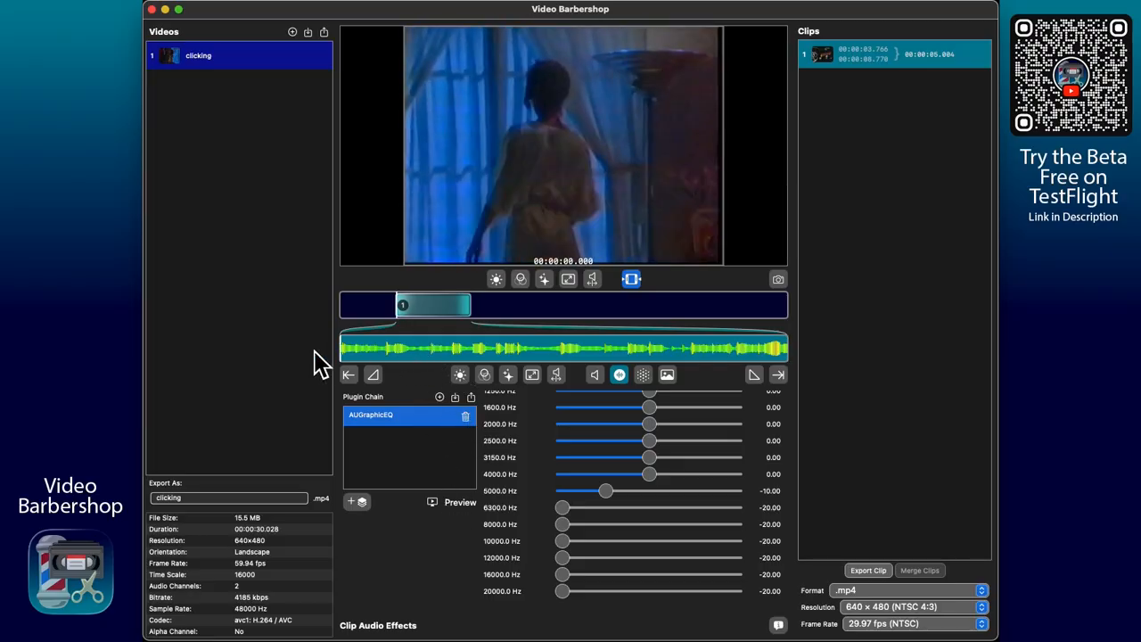
left_click_drag(419, 354, 454, 350)
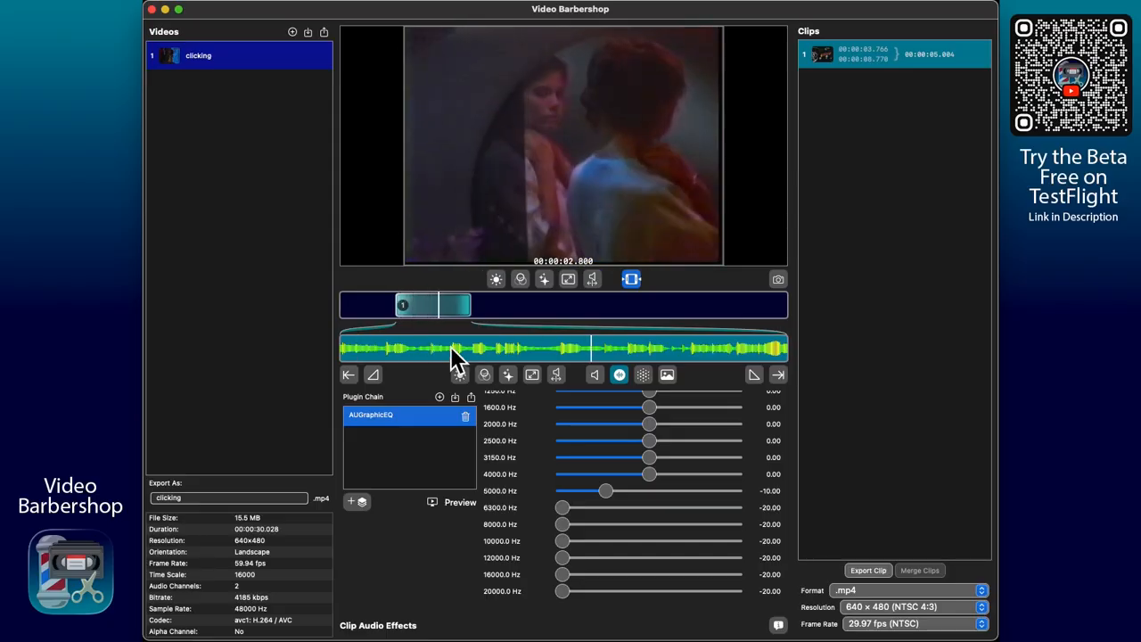
left_click(437, 501)
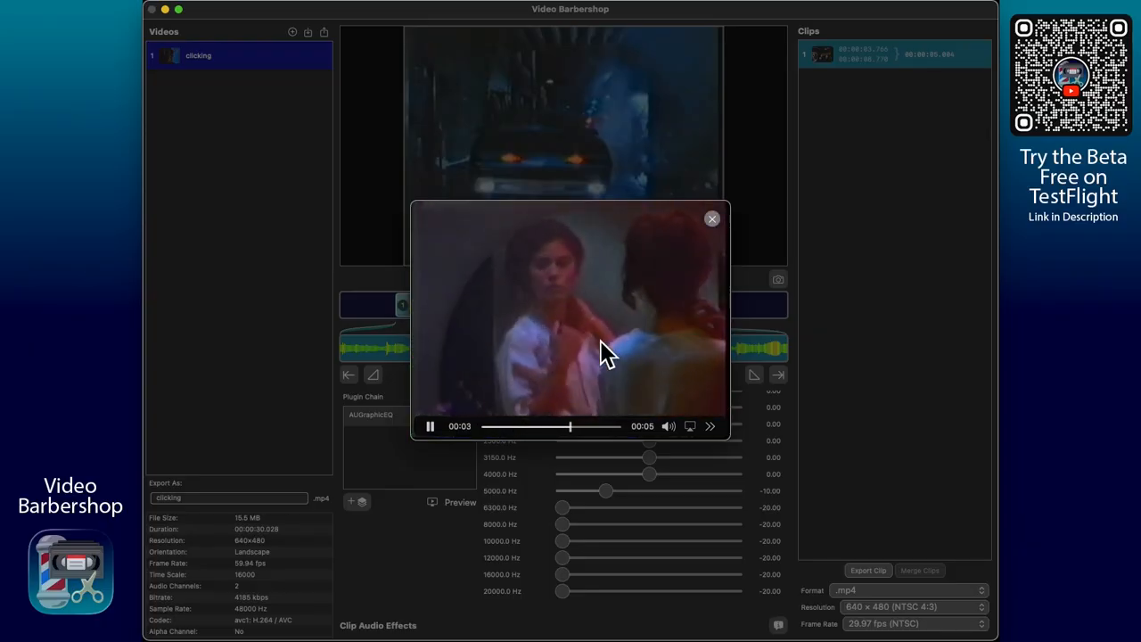
left_click(714, 221)
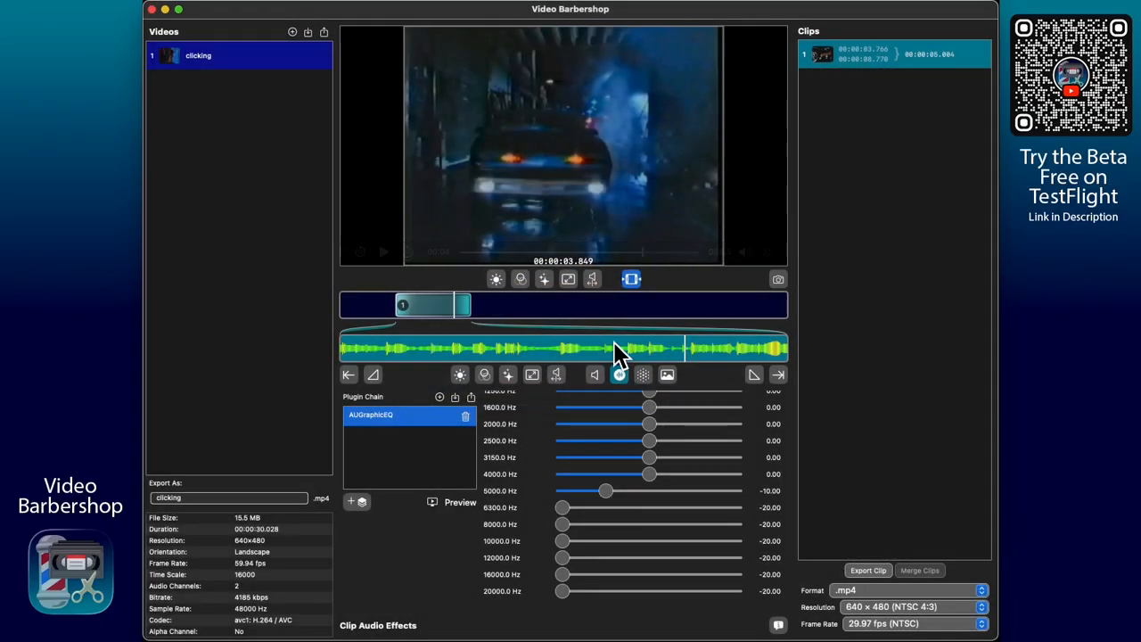
Step: Remove AUGraphicEQ and reload the full plugin chain from CleanAudio.vbsauc
left_click(466, 418)
left_click(471, 397)
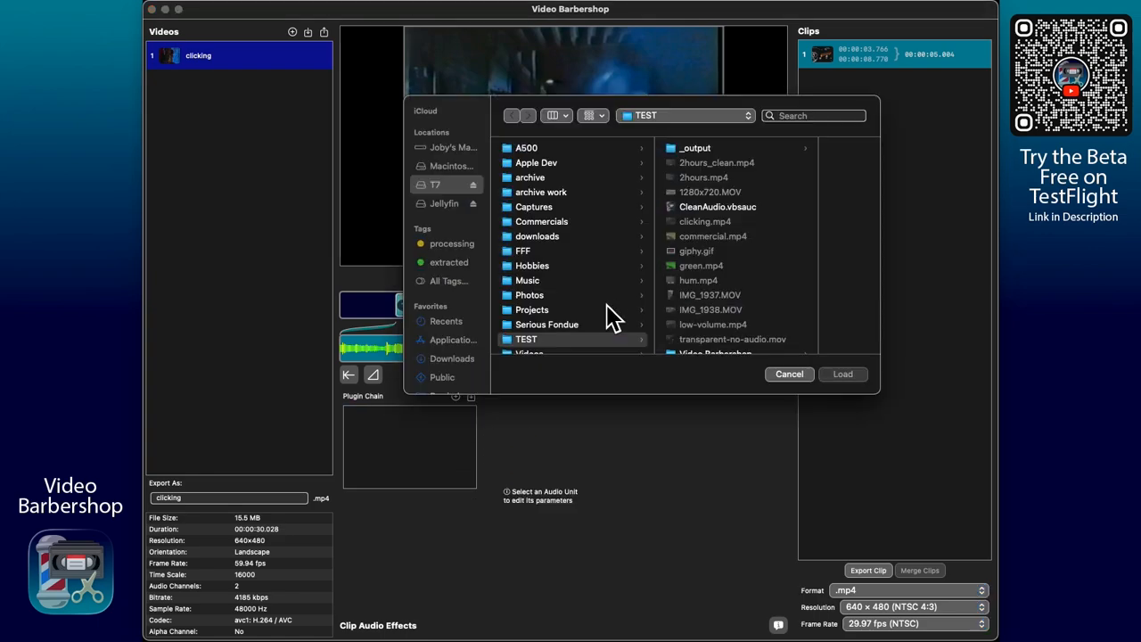
left_click(719, 207)
left_click(842, 377)
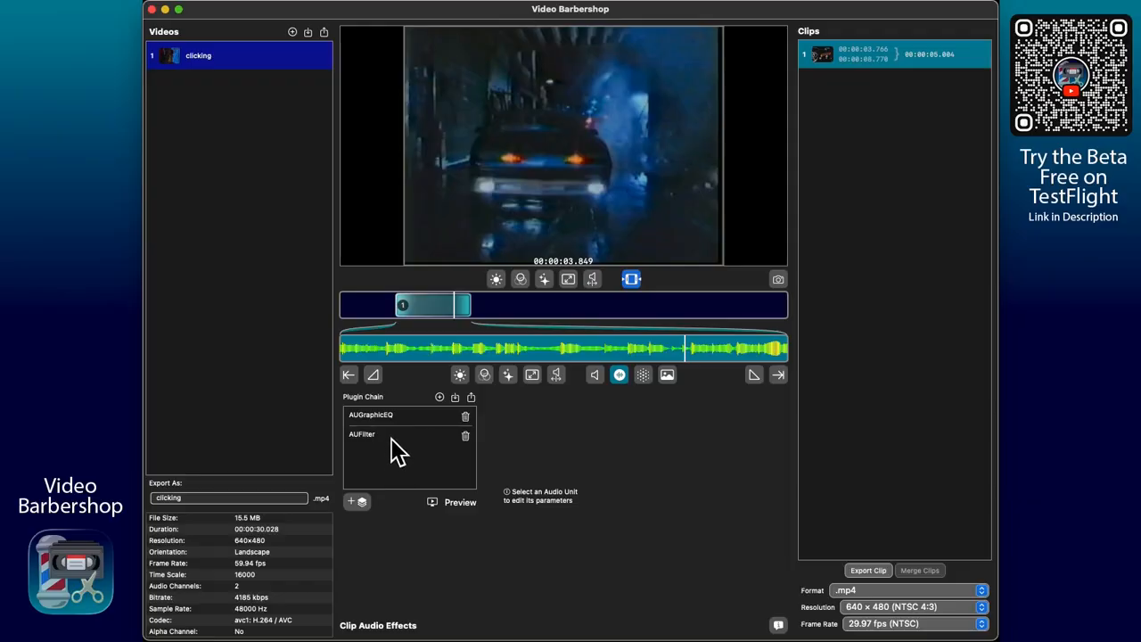
Step: Examine the AUFilter parameters and preview the clip with both plugins of the chain applied
left_click(395, 446)
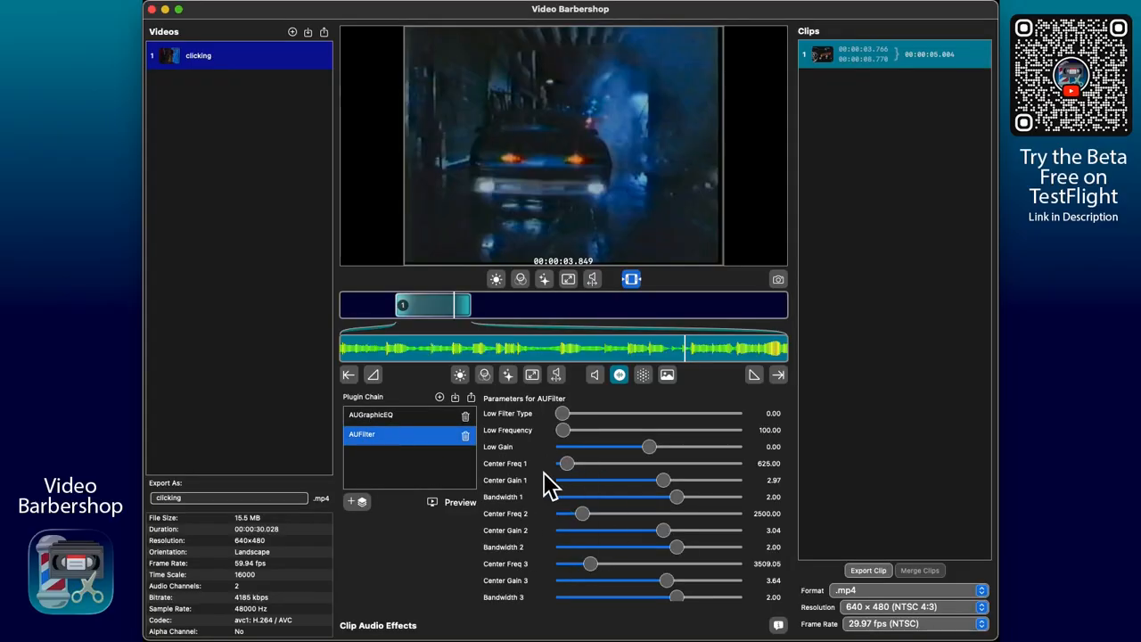
left_click(433, 504)
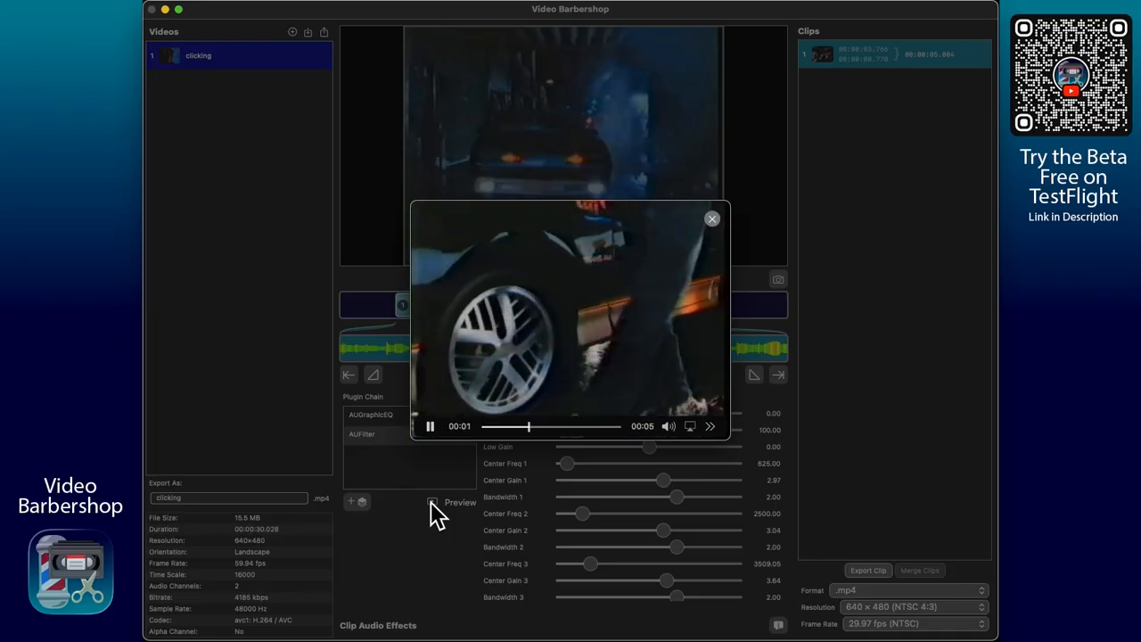
left_click(712, 224)
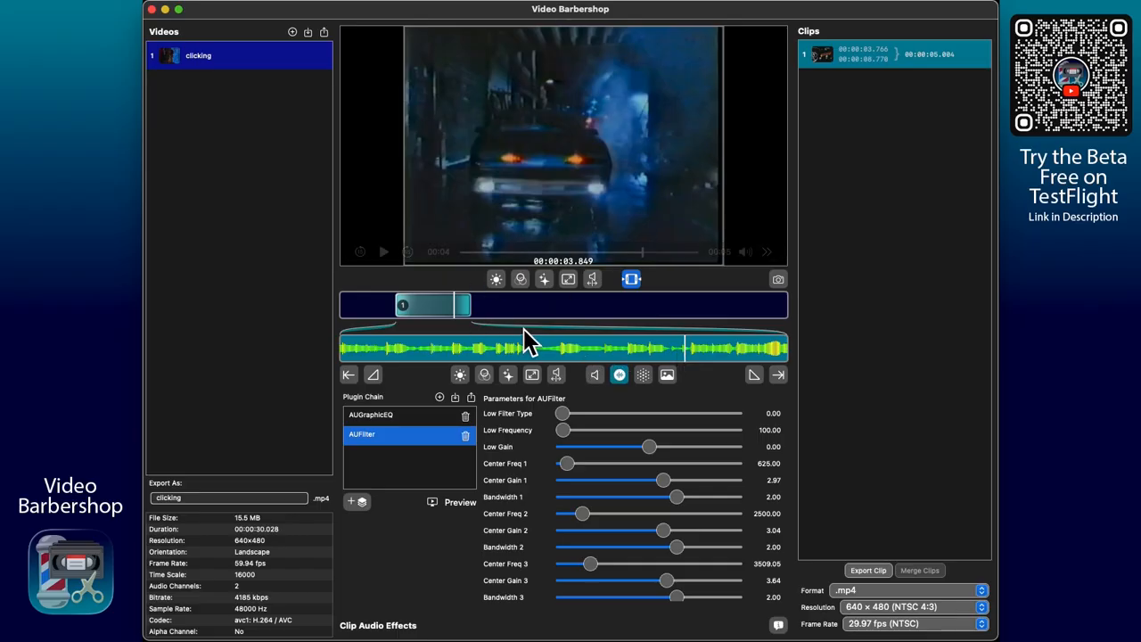
Step: Add three clips to the video: 00:00:10.757 to 00:00:13.965, 00:00:16.293 to 00:00:21.985, and 00:00:23.994 to 00:00:27.365
left_click(504, 309)
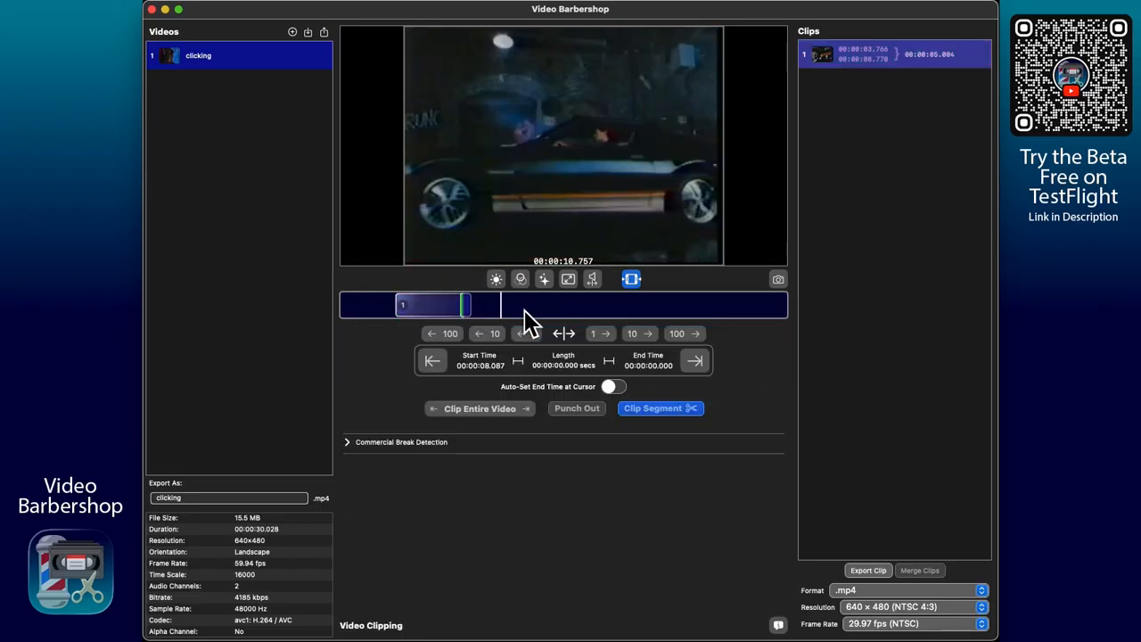
left_click(549, 308)
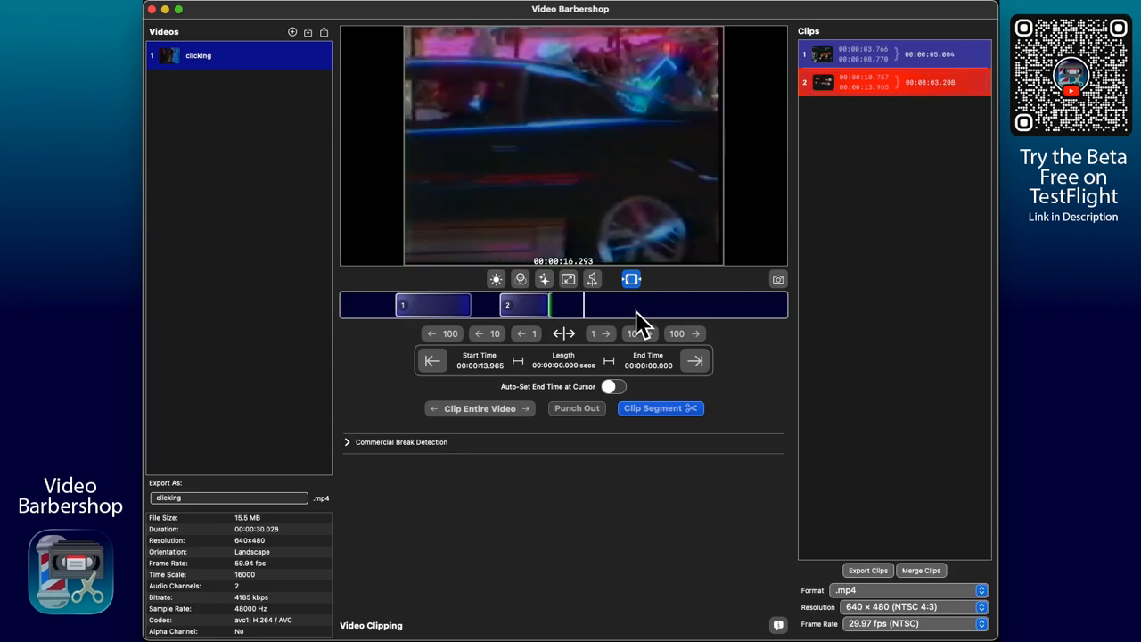
left_click(669, 308)
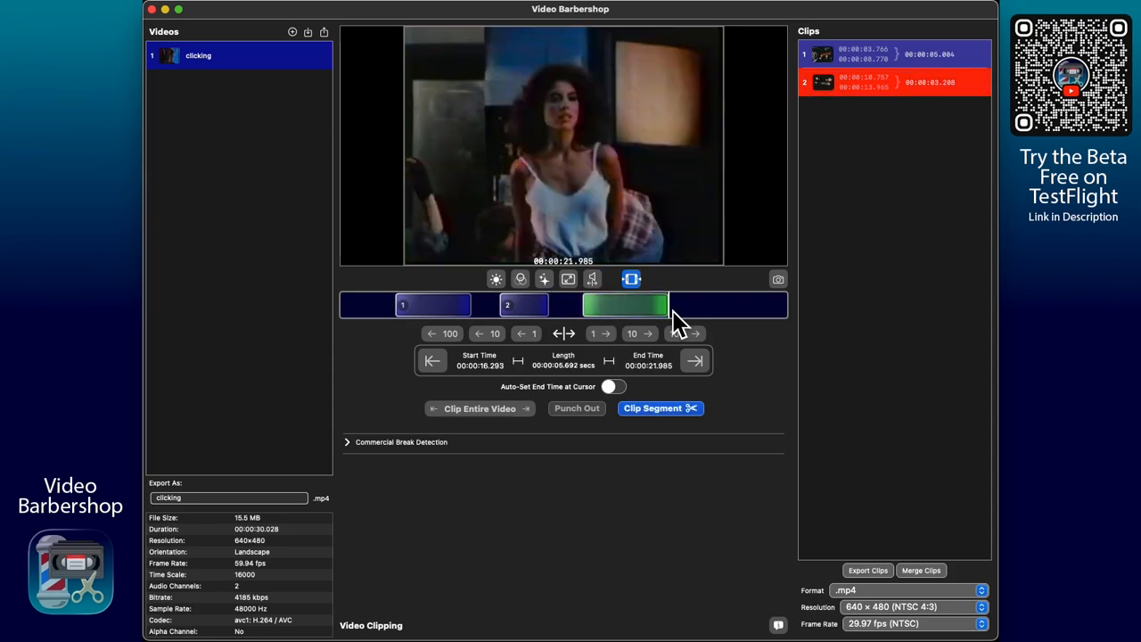
left_click(699, 308)
left_click(749, 308)
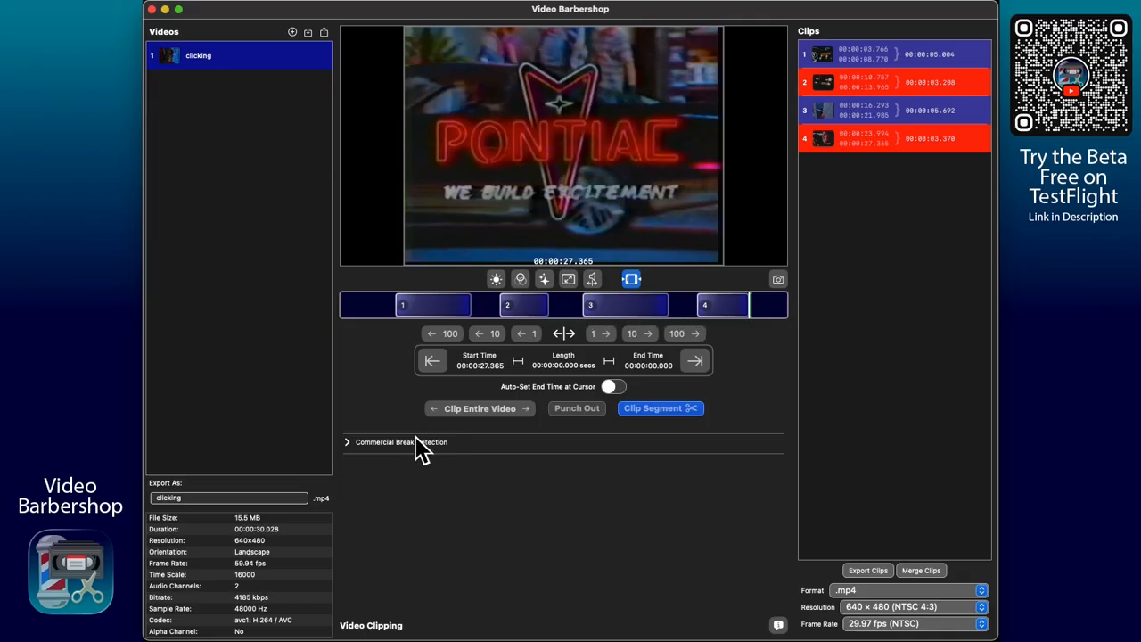
Step: Remove the 0–5 s, 0–121 s and 25–35 s colour rules from the Clip Length Visual Flair settings
left_click(366, 448)
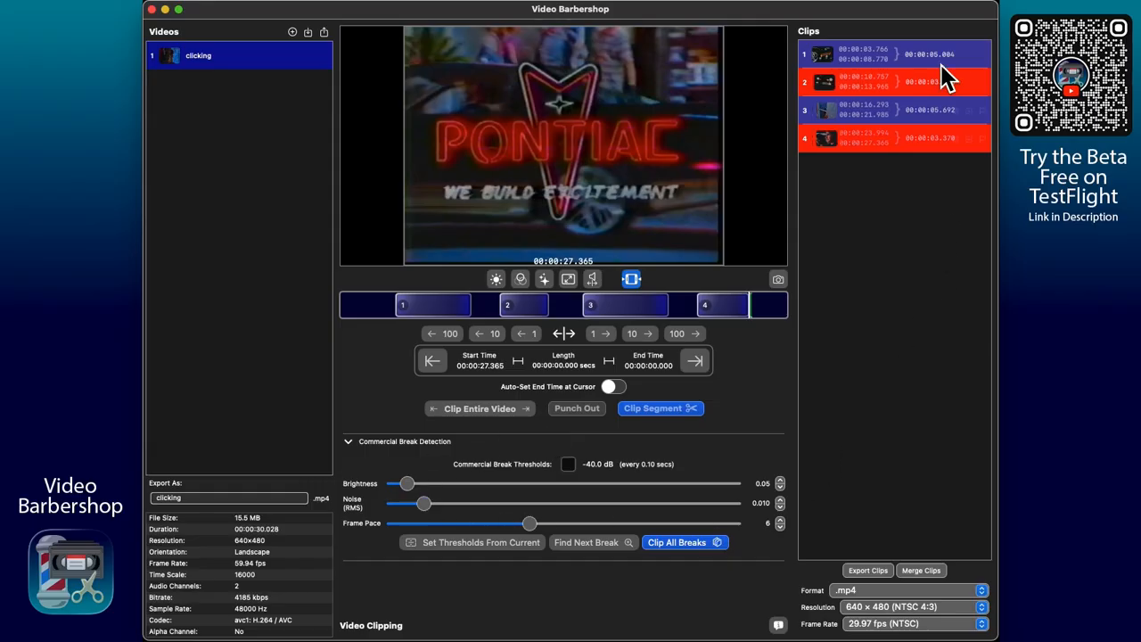
mouse_move(912, 147)
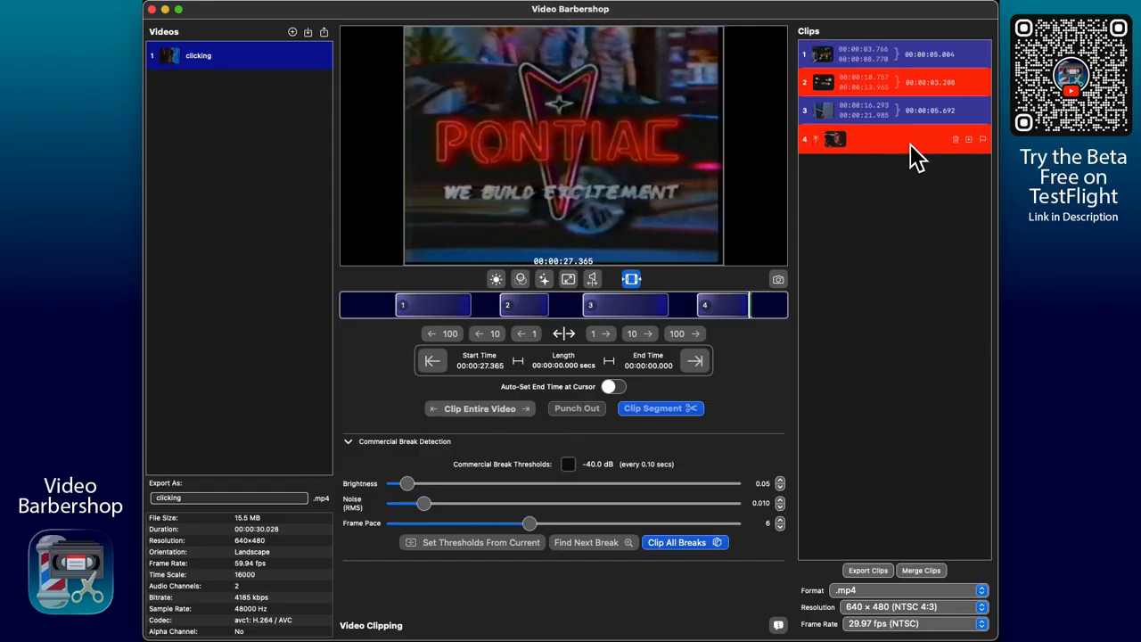
key("super+comma")
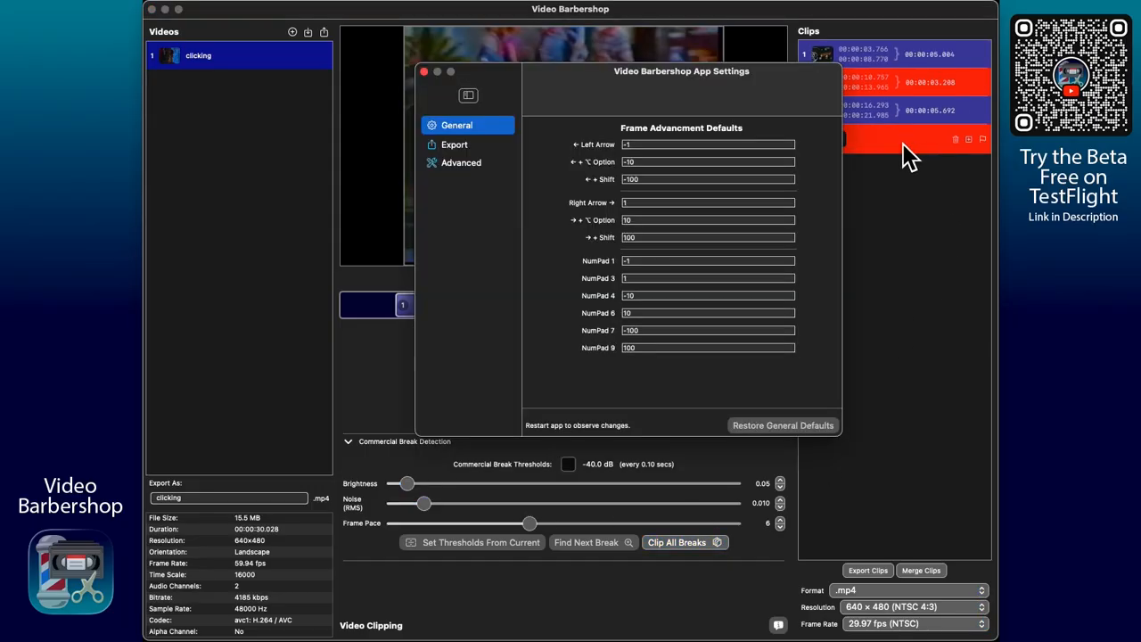
left_click(456, 164)
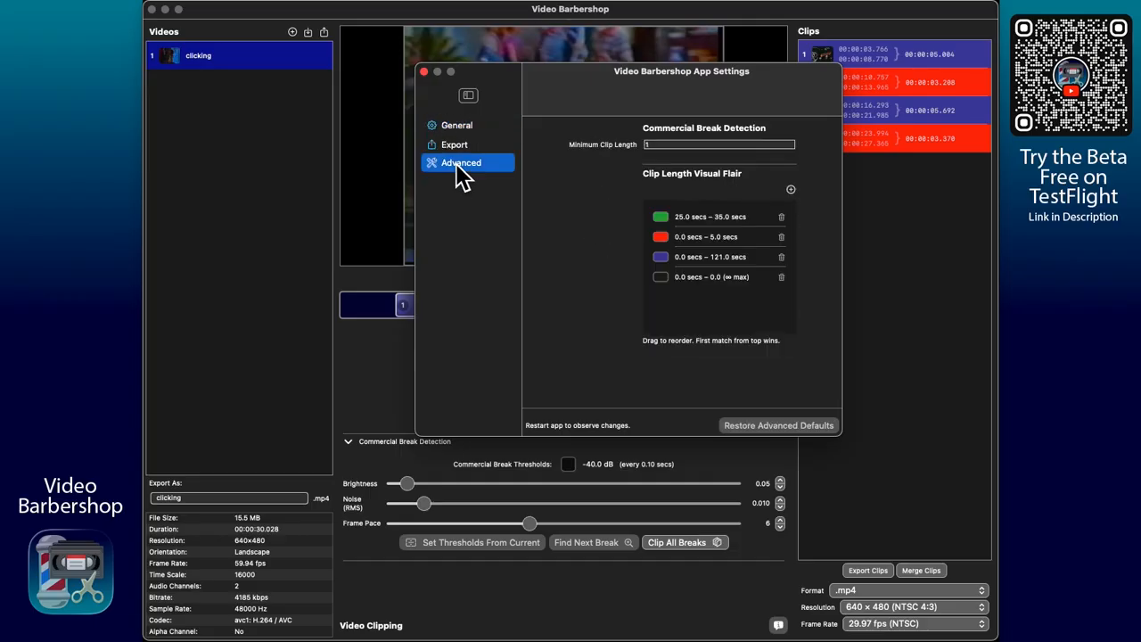
left_click_drag(586, 81, 536, 146)
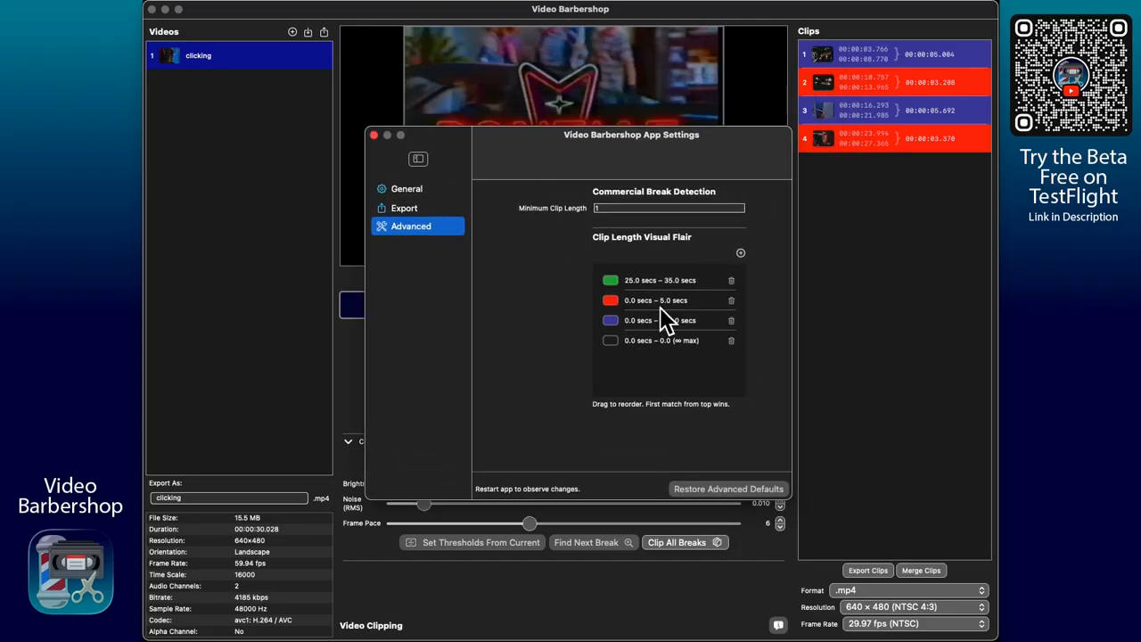
left_click(733, 302)
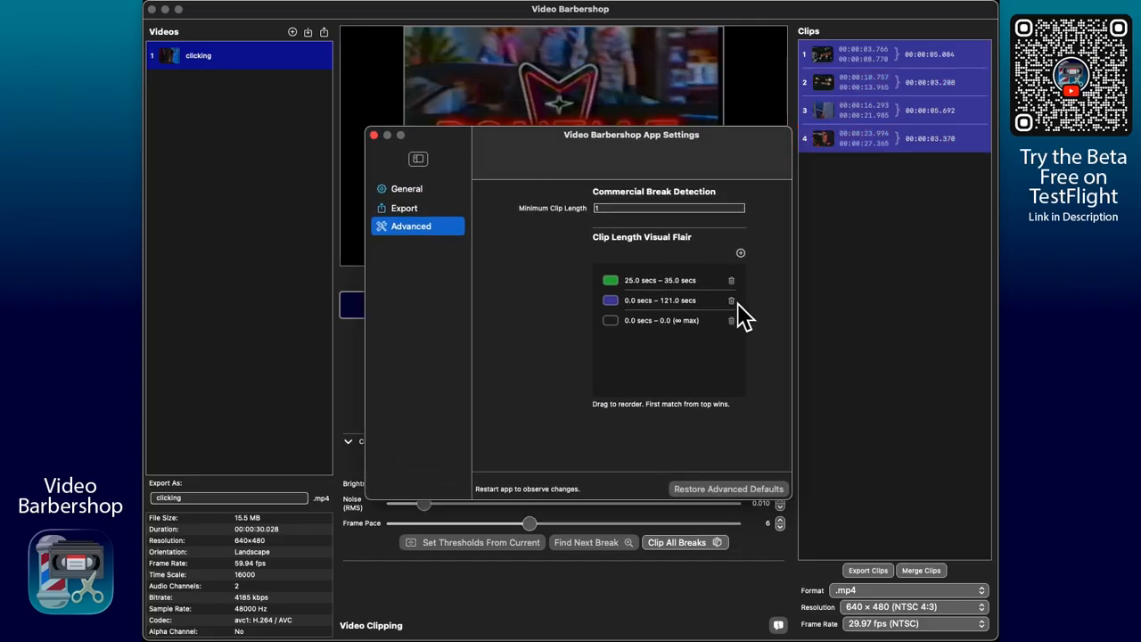
left_click(733, 301)
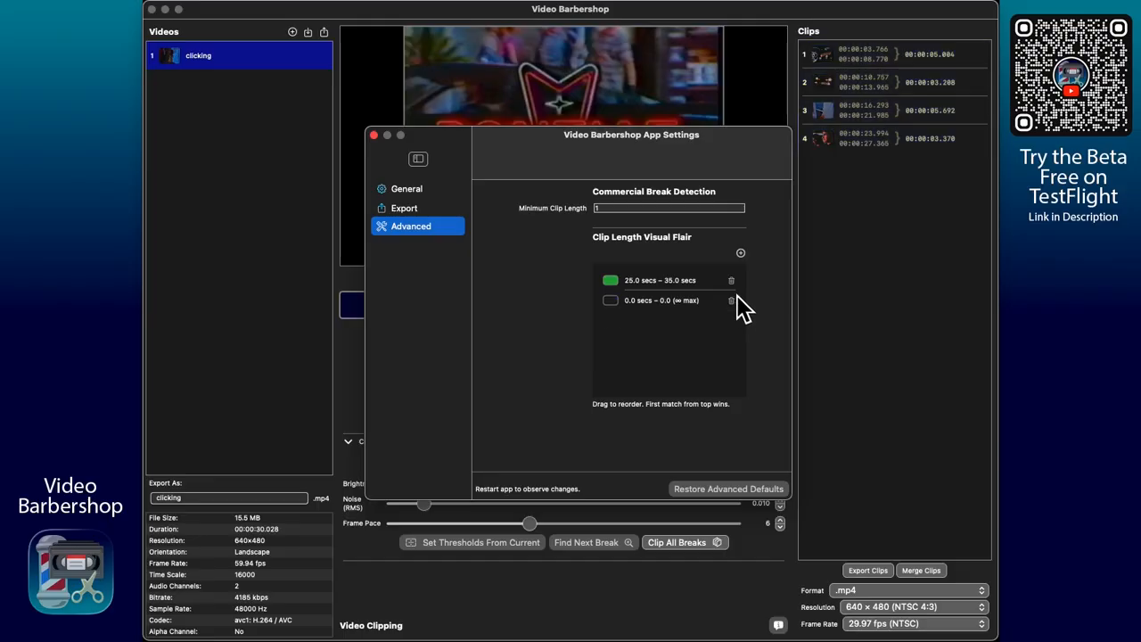
left_click(732, 282)
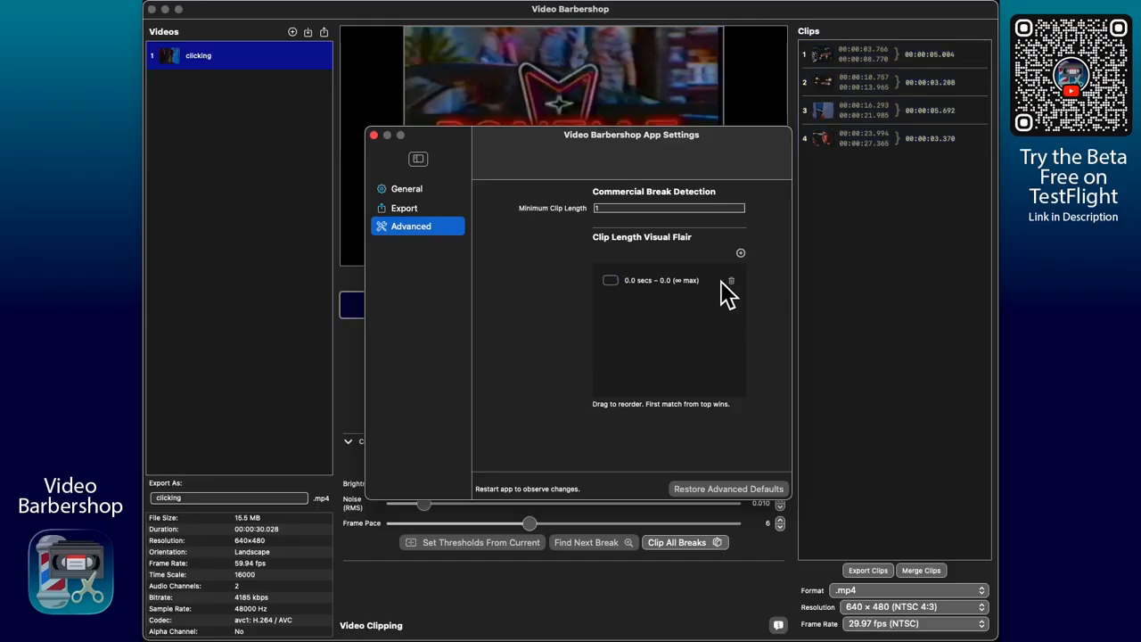
left_click(375, 135)
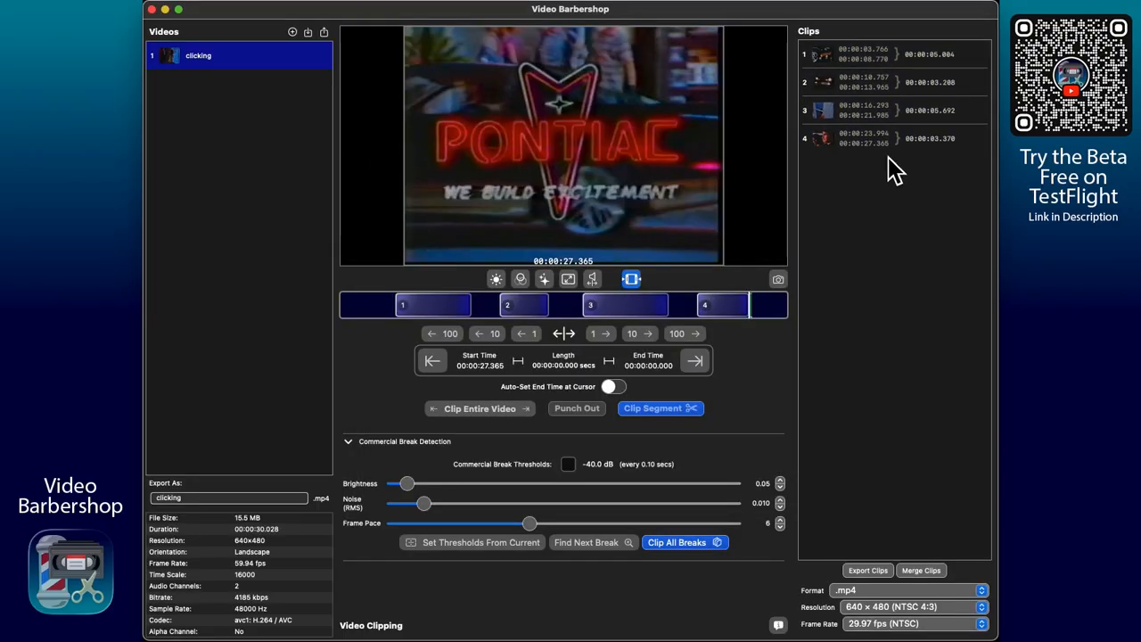
left_click(348, 443)
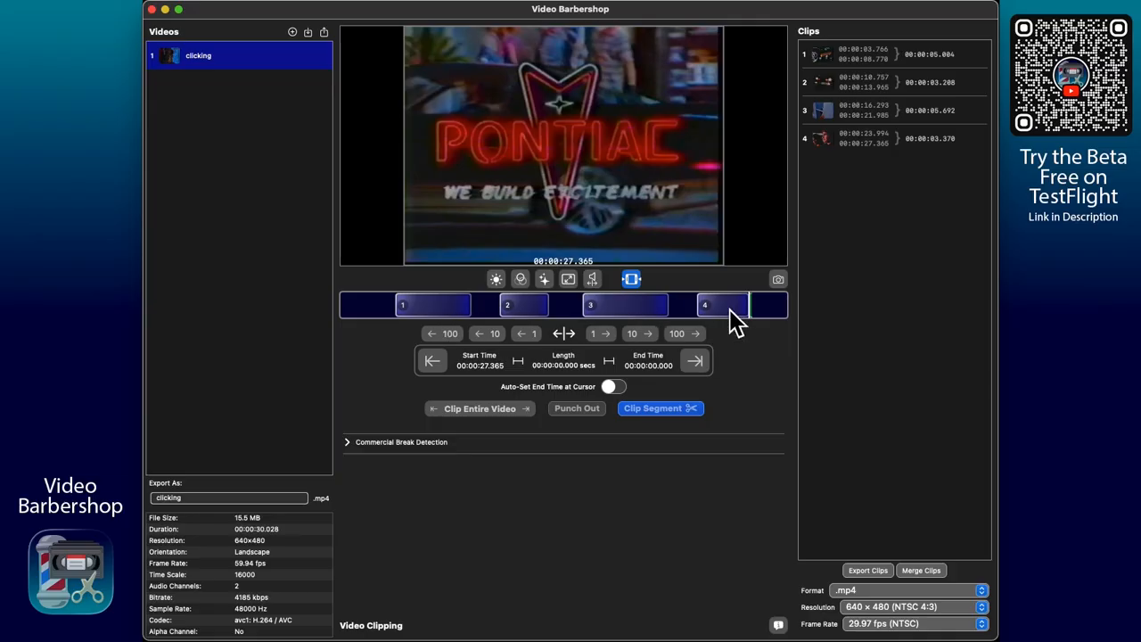
Step: Apply the plugin chain of clip 1 to all clips and check it on clips 4, 3 and 2
left_click(632, 313)
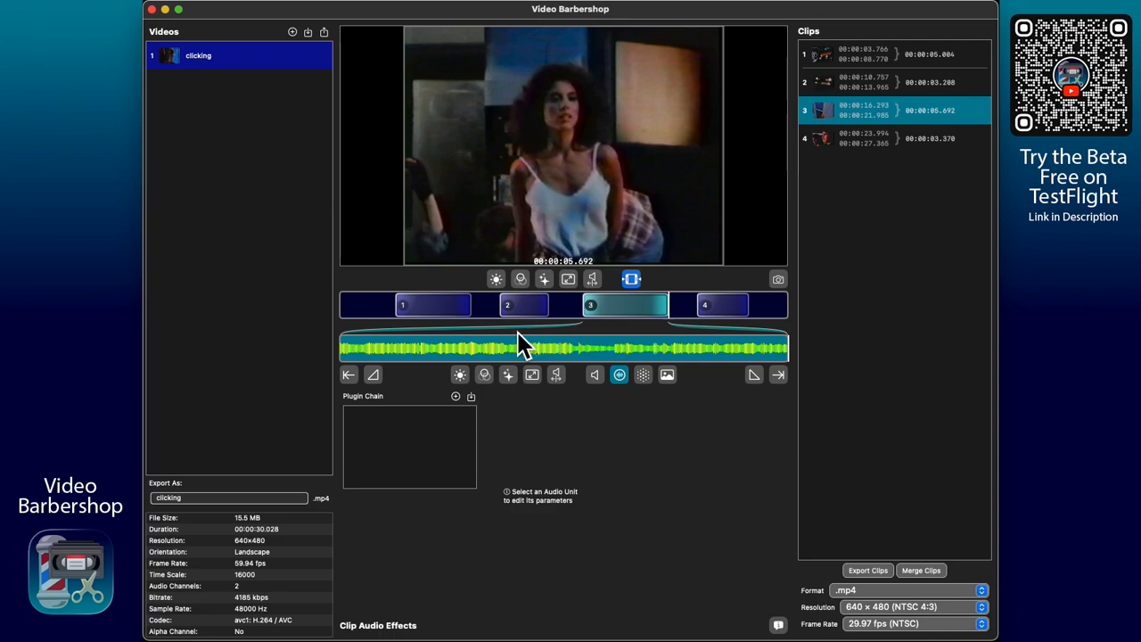
left_click(447, 310)
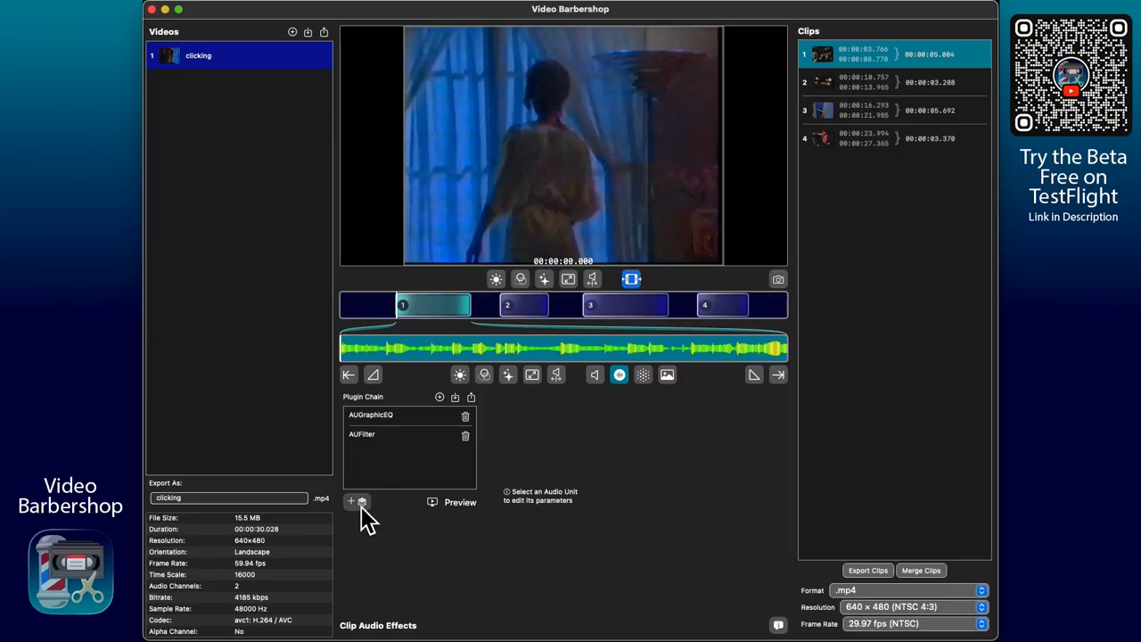
left_click(890, 143)
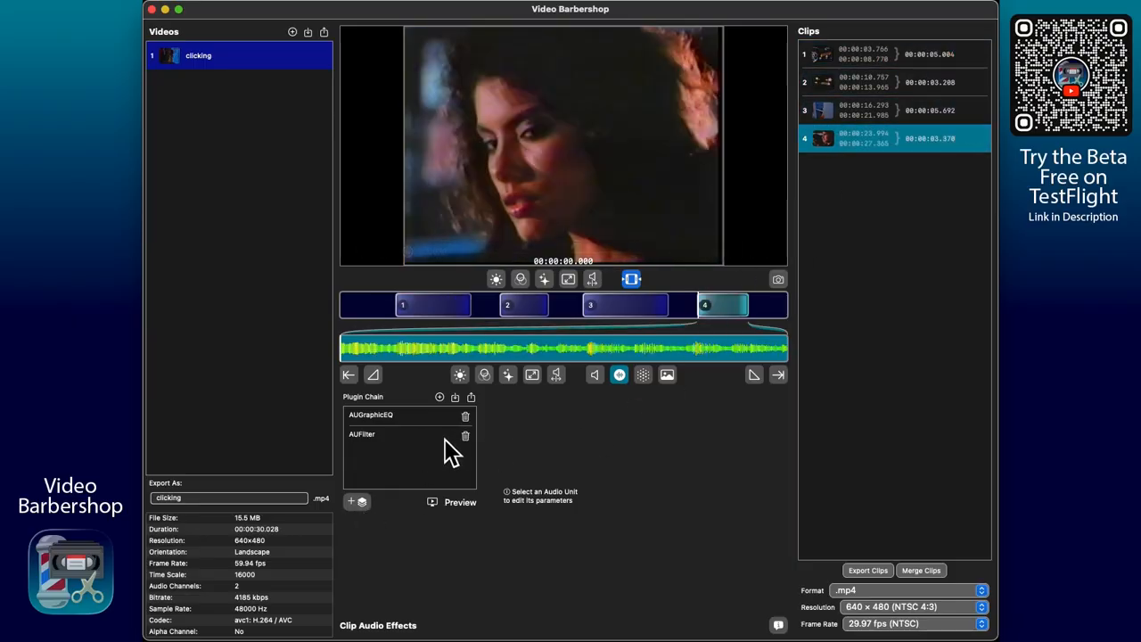
left_click(898, 113)
left_click(915, 86)
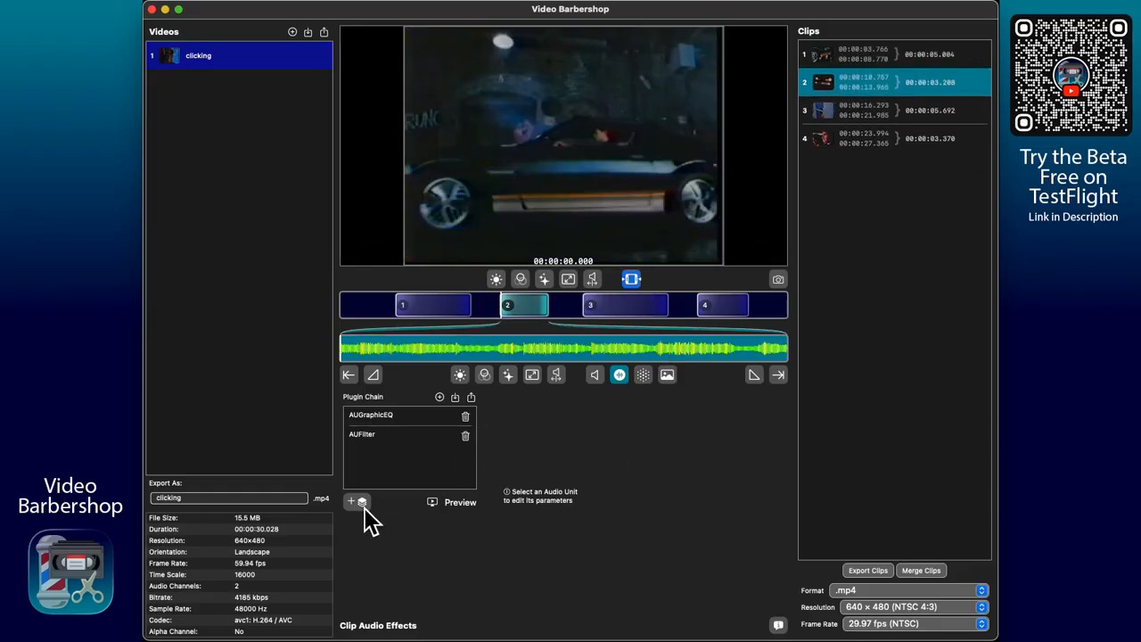
key("shift")
left_click(355, 500)
Step: Add a fifth clip from 00:00:14.443 to 00:00:15.400, between clips 2 and 3 on the timeline
left_click(690, 307)
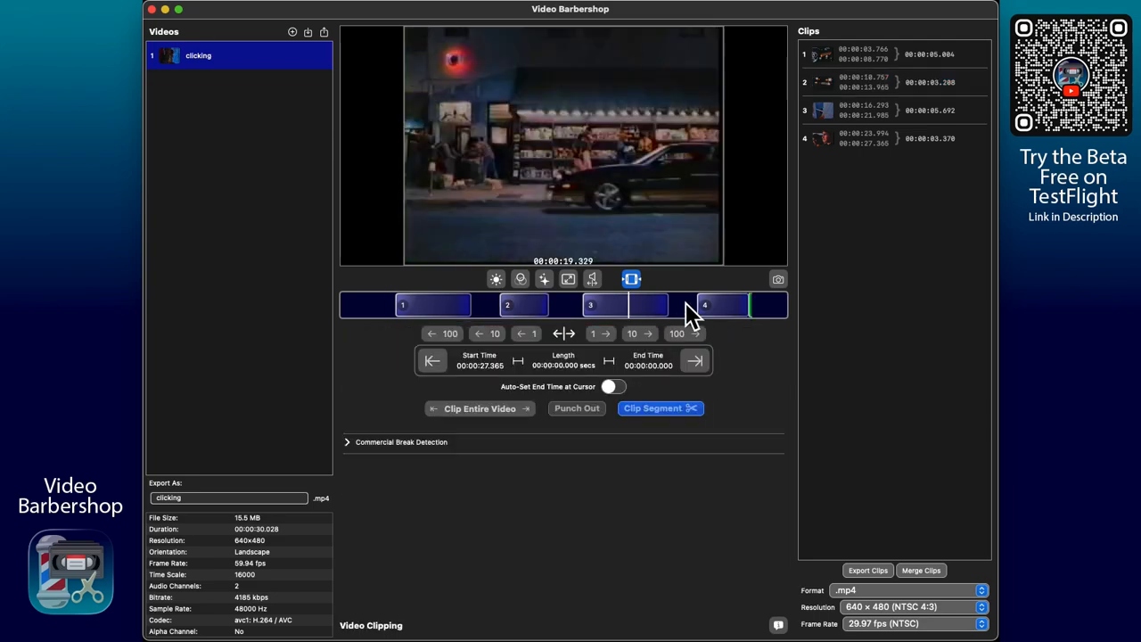
left_click(557, 308)
left_click_drag(559, 308, 574, 309)
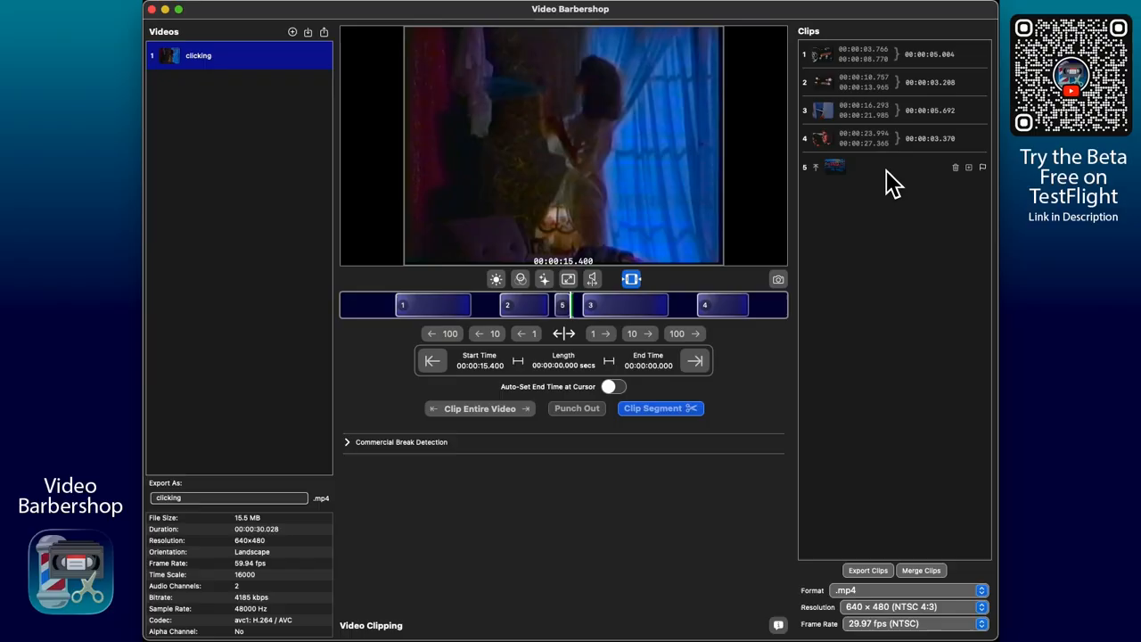
Step: Apply the plugin chain of clip 4 to all clips and check it on clip 5
left_click(925, 176)
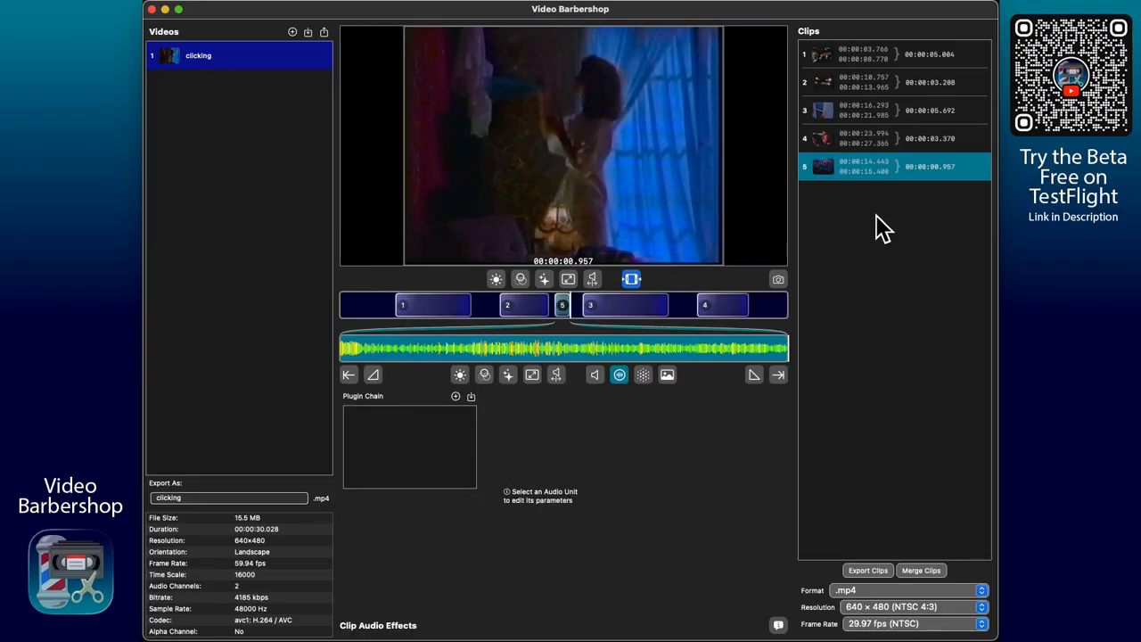
left_click(896, 140)
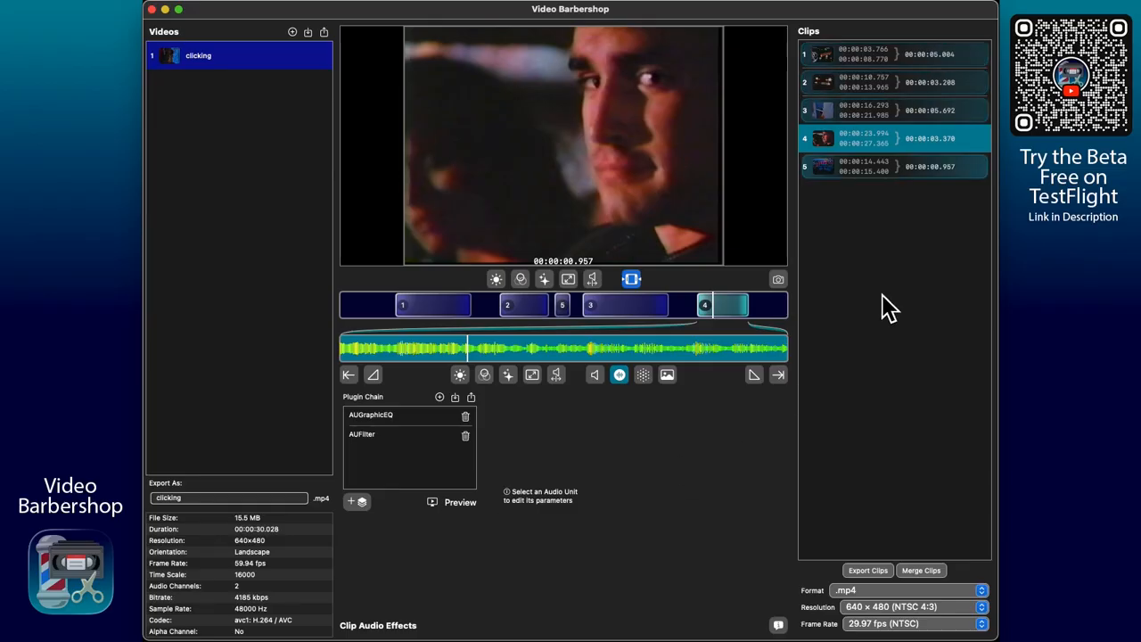
left_click(931, 171)
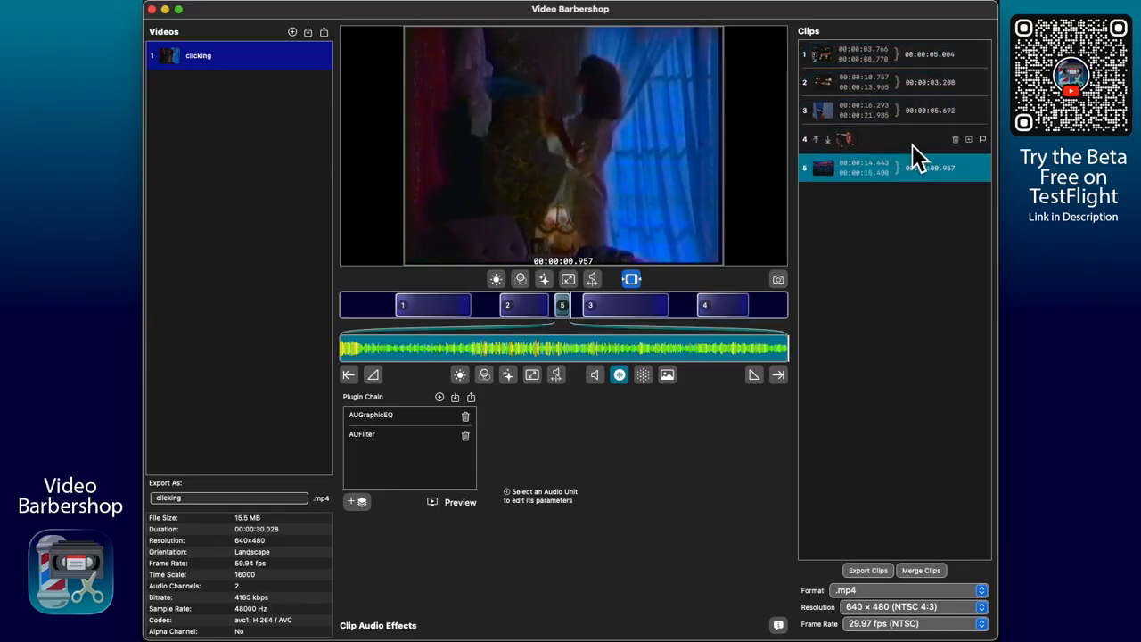
Step: Reorder the plugin chain of clip 4 so that AUFilter comes before AUGraphicEQ
left_click(913, 145)
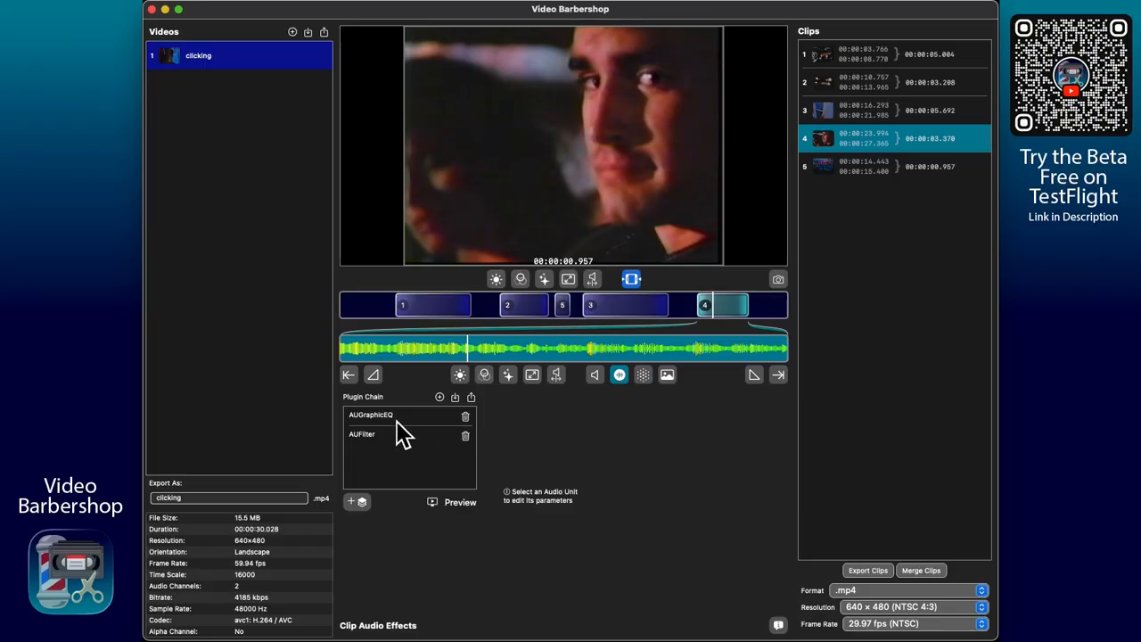
left_click_drag(398, 420, 393, 437)
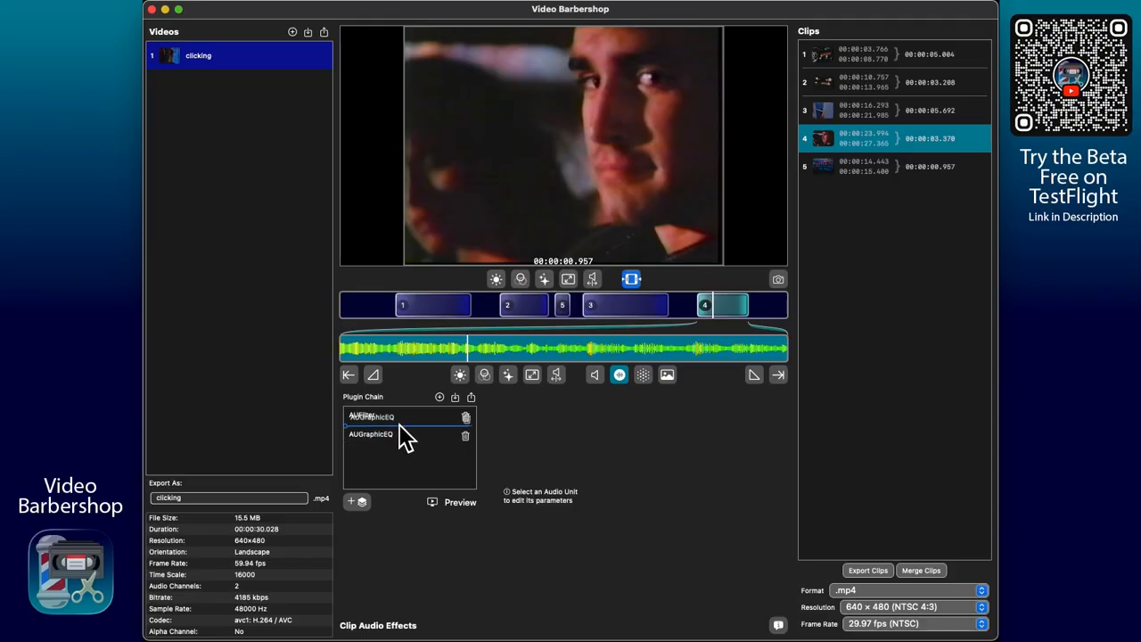
mouse_move(402, 438)
left_mouse_down()
mouse_move(398, 413)
mouse_move(407, 417)
mouse_move(399, 446)
mouse_move(396, 421)
left_mouse_up()
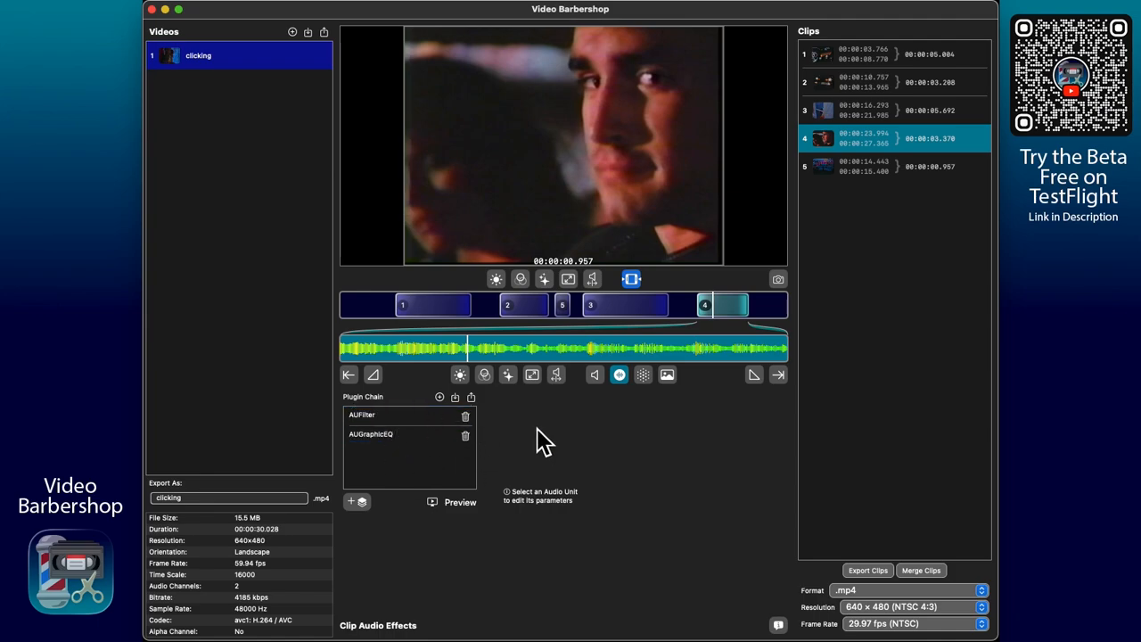